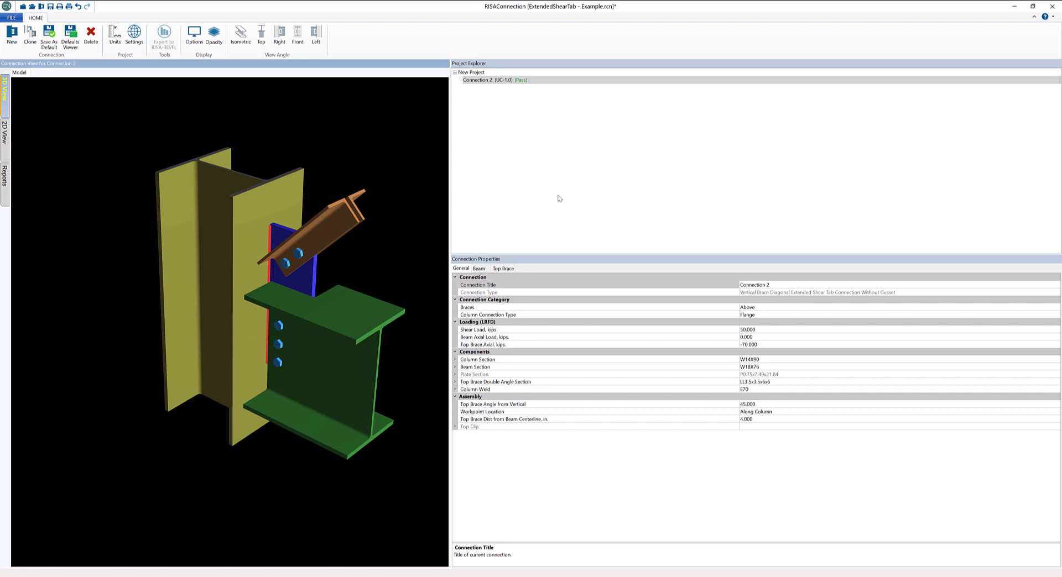
Show Connection 2 in 2D and expand the shear plate's details: A36, 0.750 in thick, 7.487 × 21.844 in.
left_click(5, 138)
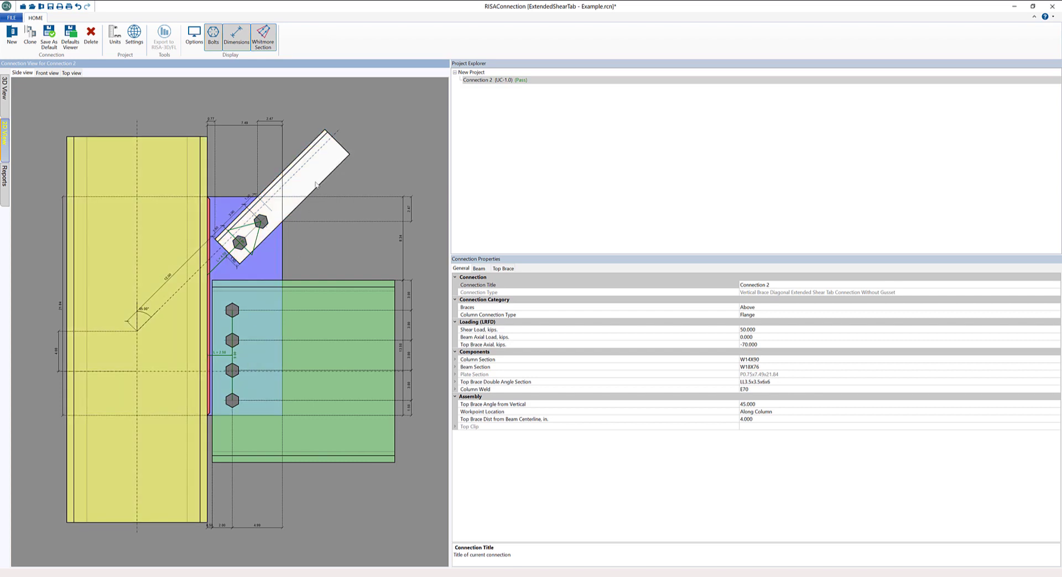
left_click(274, 274)
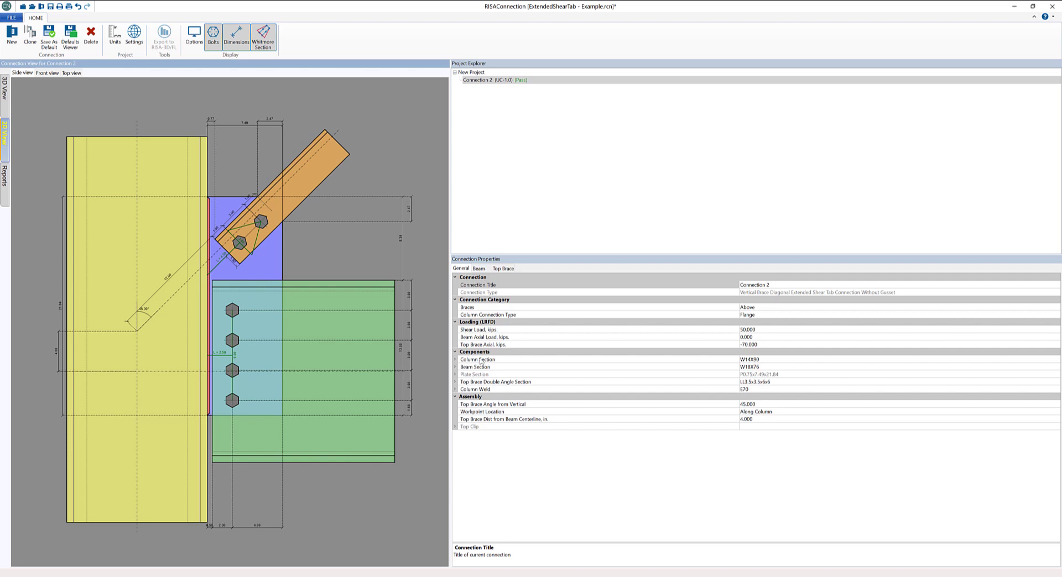
left_click(479, 269)
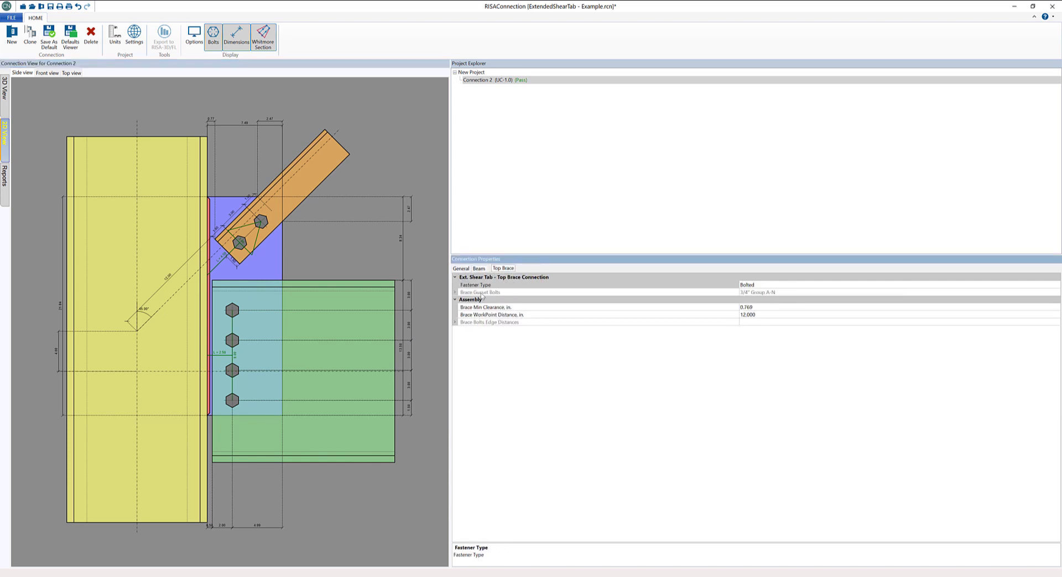
left_click(462, 268)
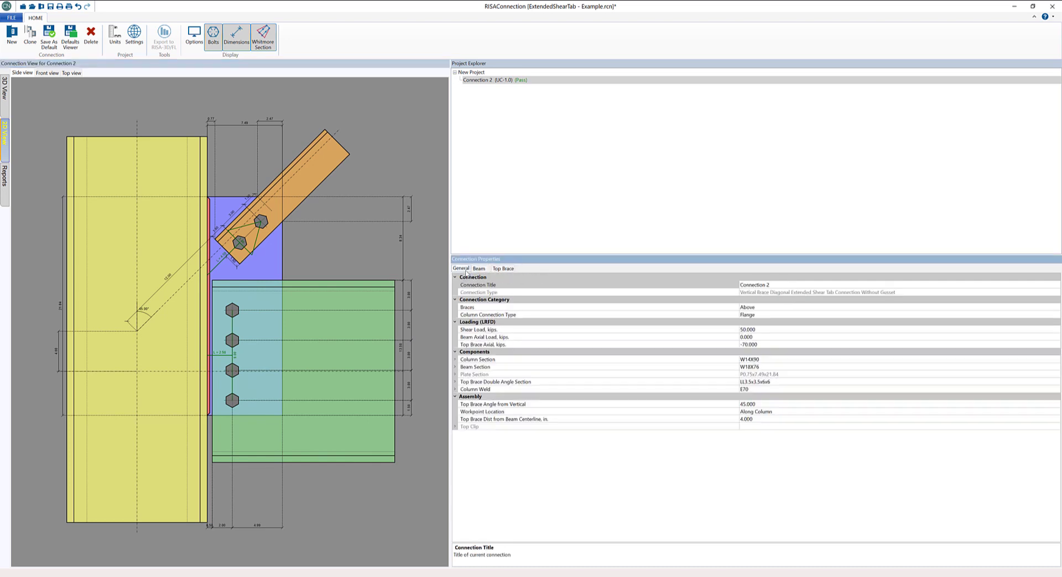
left_click(456, 375)
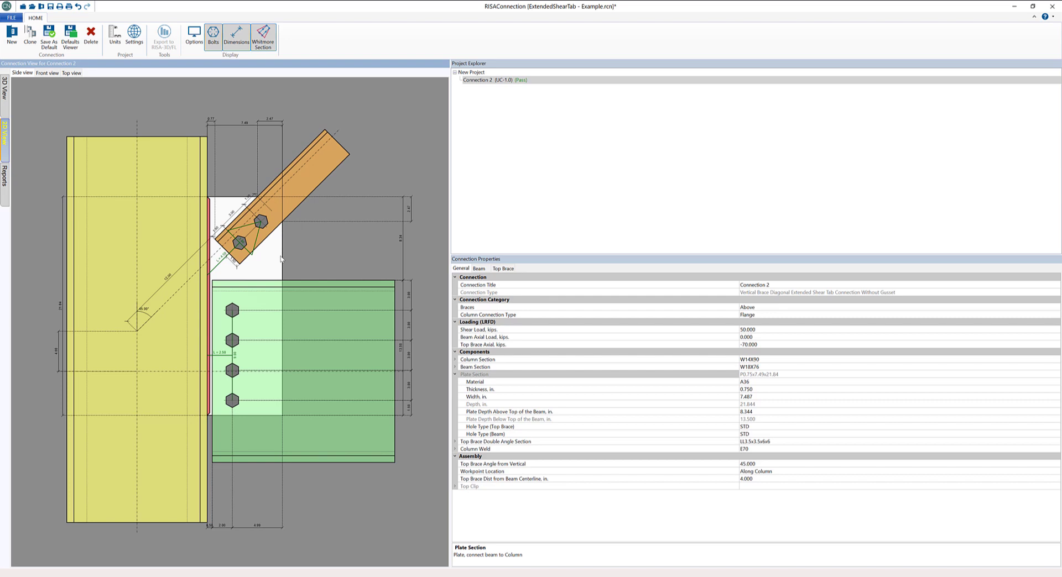
Create Connection 1 as a Vertical Brace Diagonal Extended Shear Tab Connection With Gusset.
left_click(11, 35)
scroll(440, 289, "down", 3)
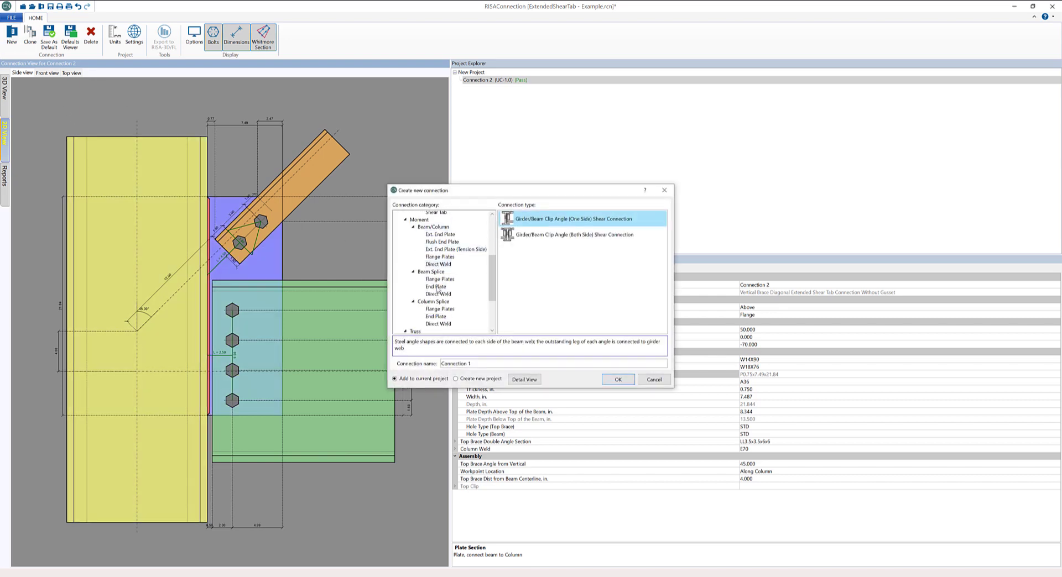
scroll(456, 311, "down", 3)
scroll(456, 311, "down", 1)
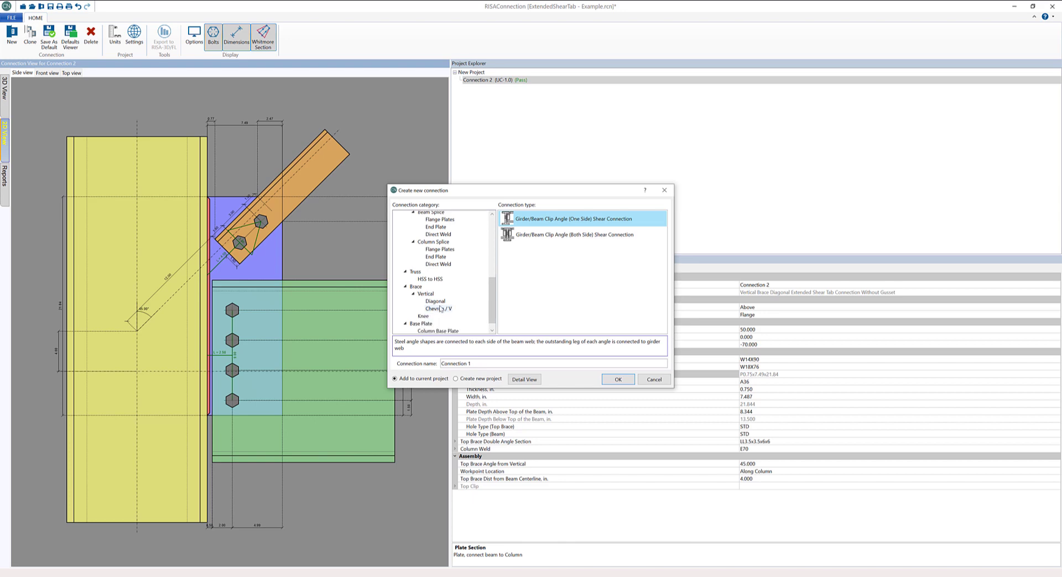
left_click(435, 302)
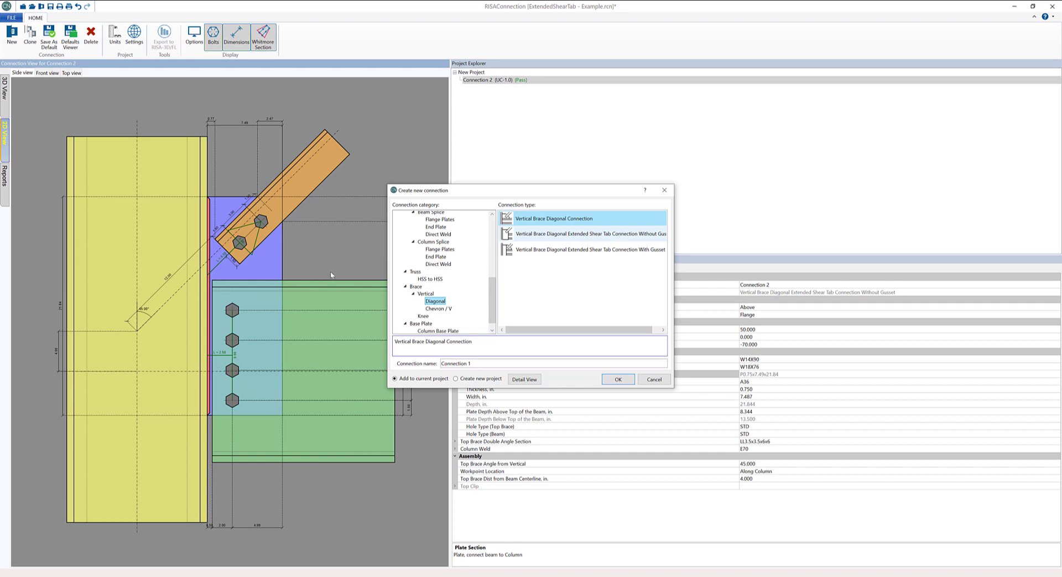
left_click(569, 250)
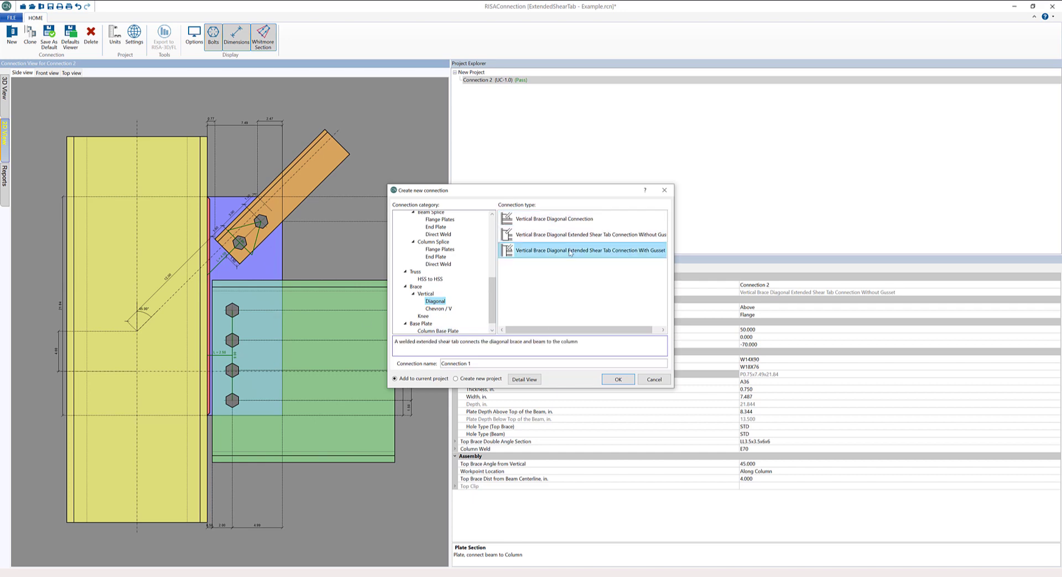
left_click(617, 380)
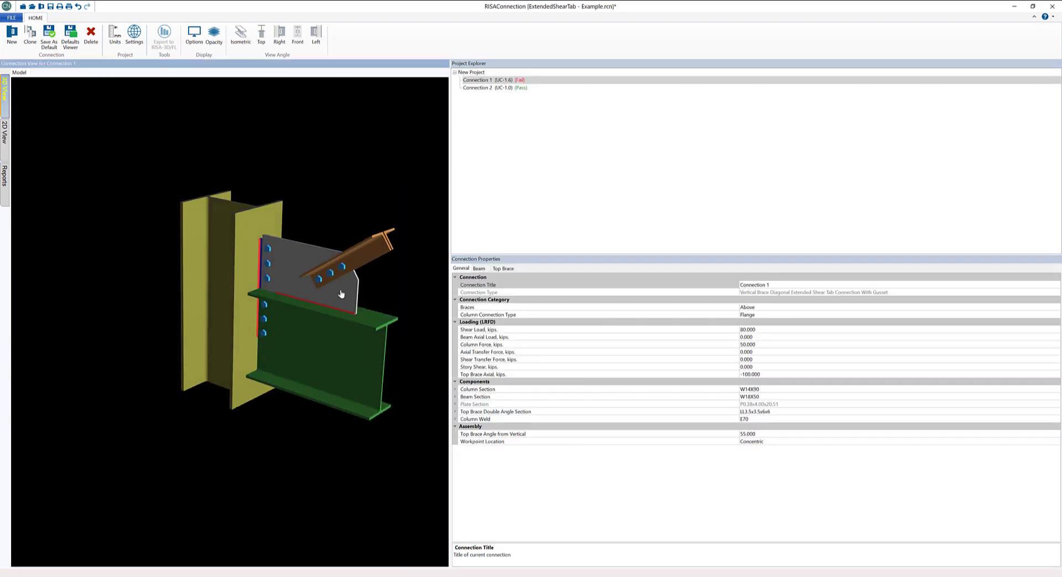
Display Connection 1 as a dimensioned 2D drawing with its 55-degree brace and select the gusset plate.
left_click(7, 148)
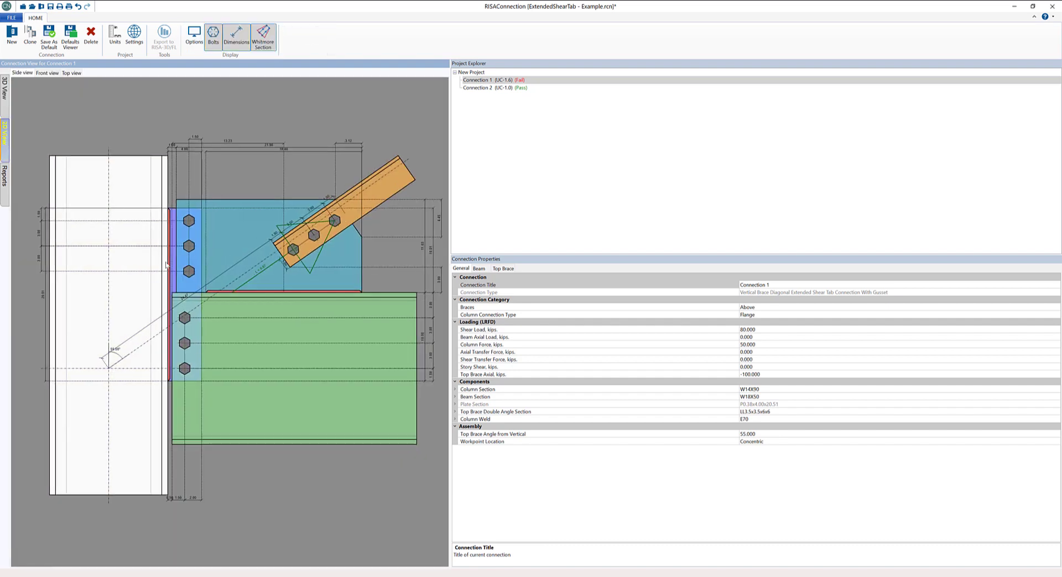
scroll(166, 265, "up", 4)
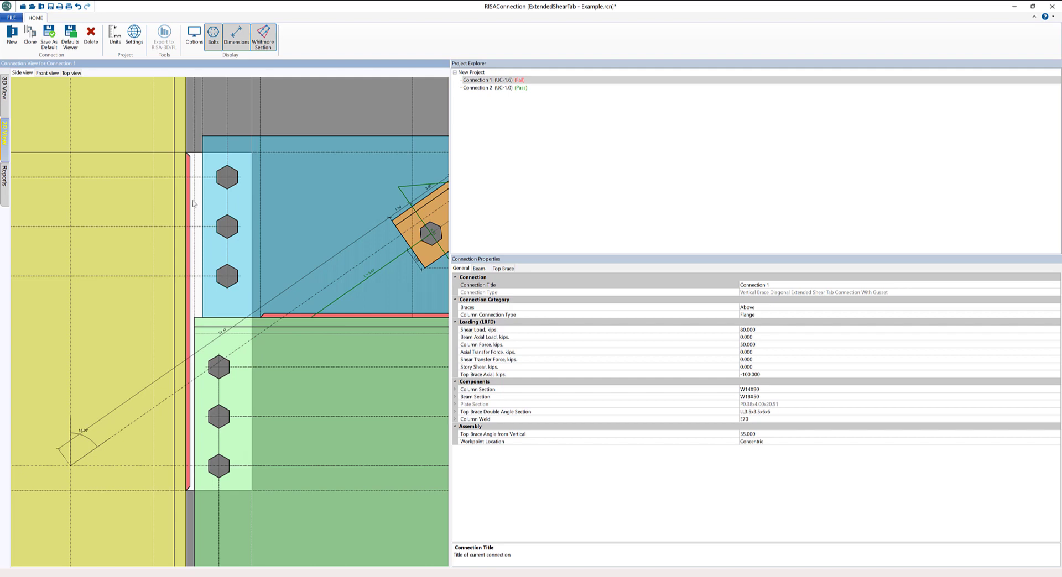
scroll(263, 225, "down", 4)
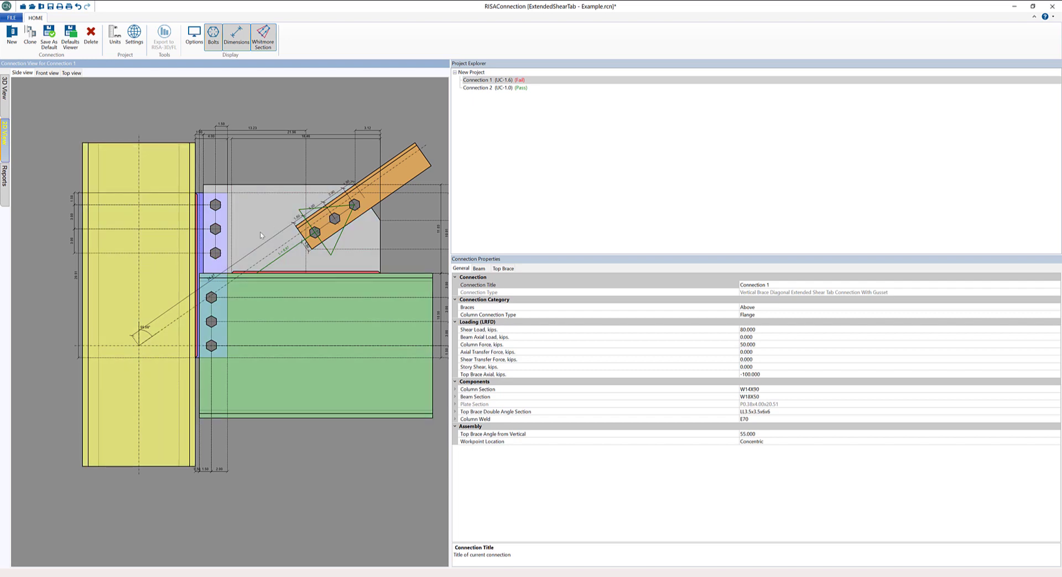
scroll(262, 235, "down", 2)
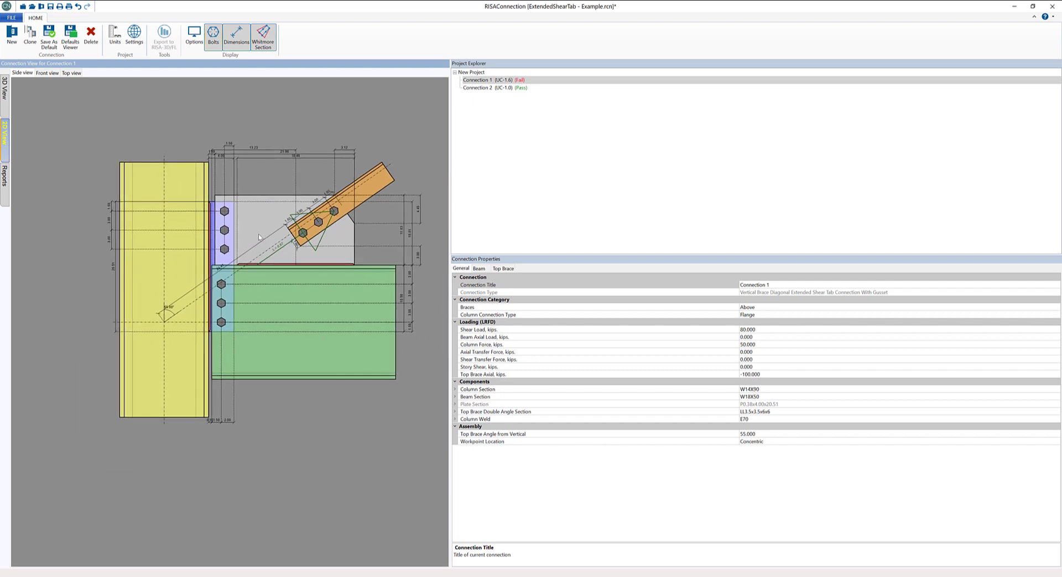
left_click(264, 230)
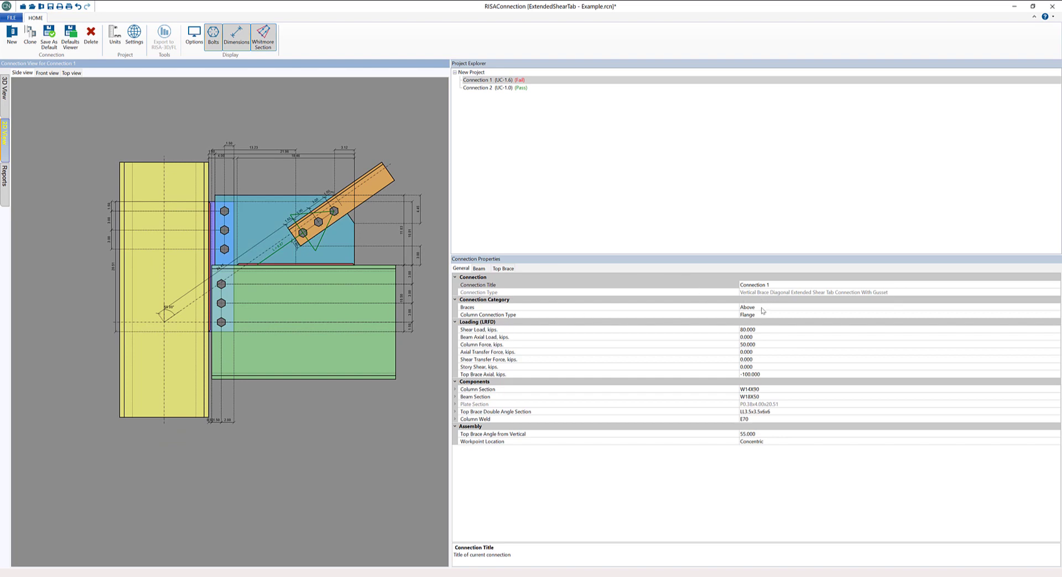
Set Braces to Both and keep Flange as the column connection type.
left_click(828, 307)
left_click(1056, 306)
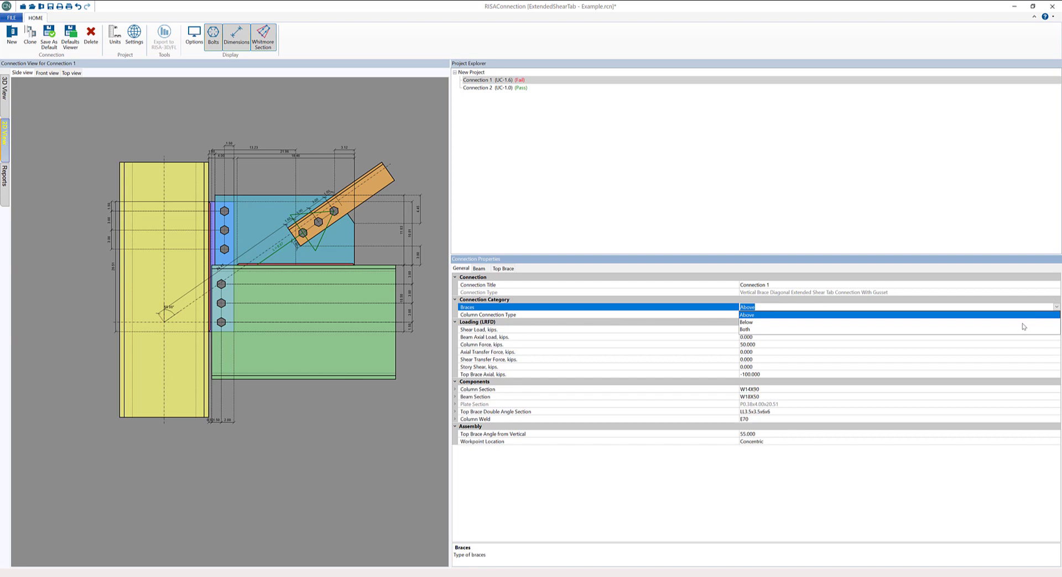
left_click(753, 330)
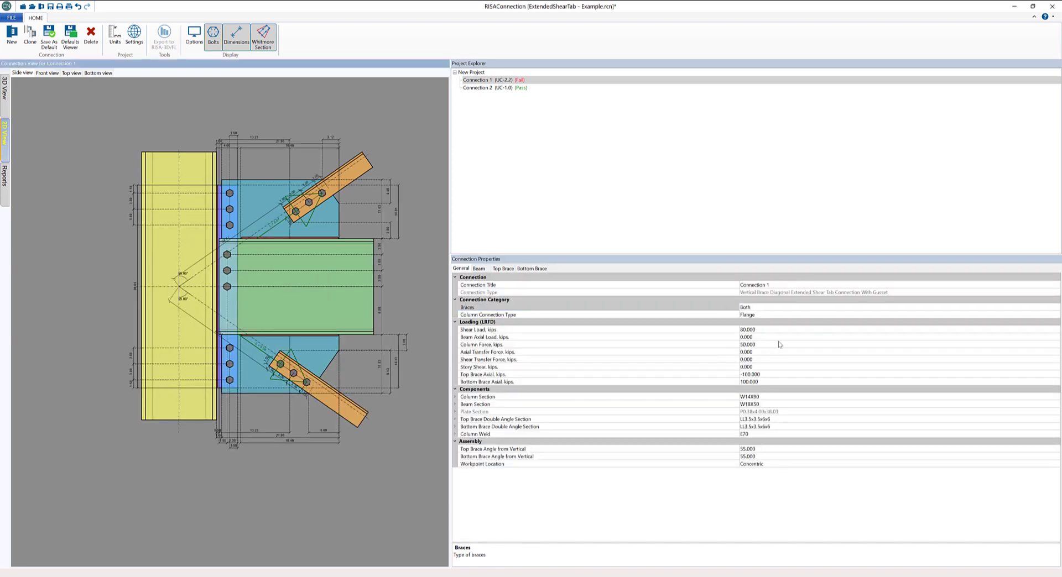
left_click(1056, 315)
left_click(1057, 314)
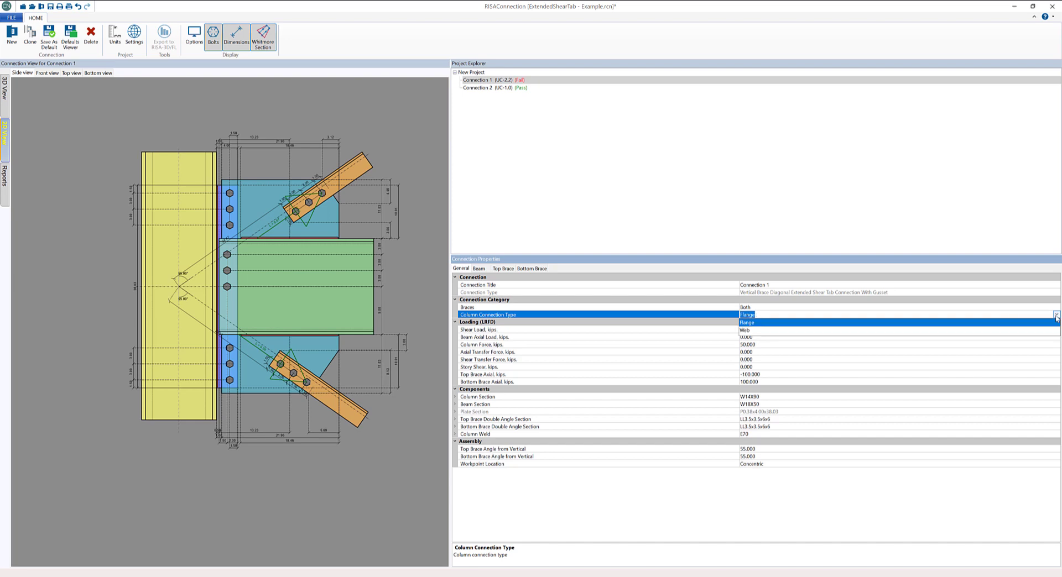
left_click(756, 316)
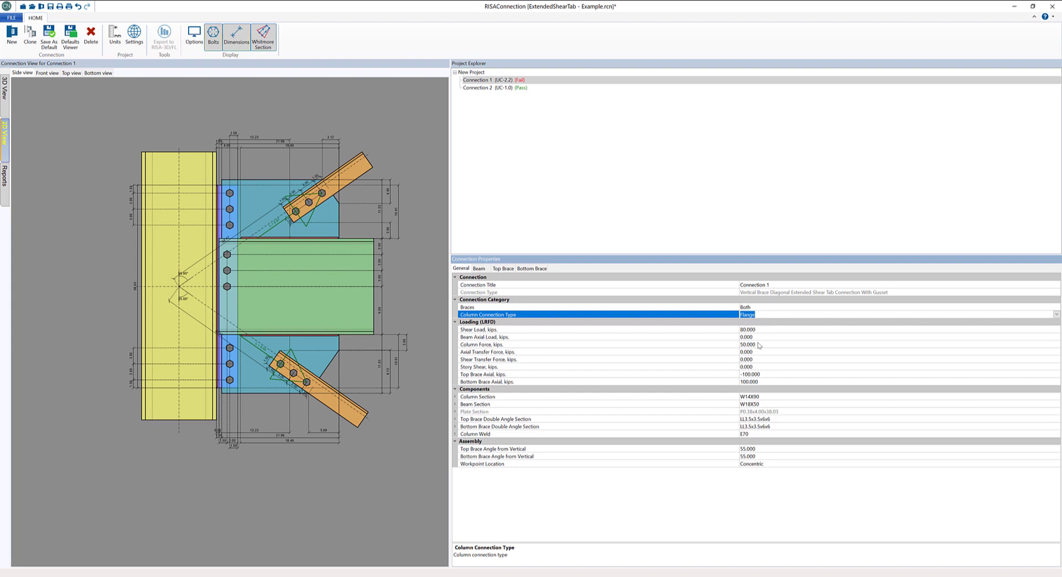
left_click(403, 225)
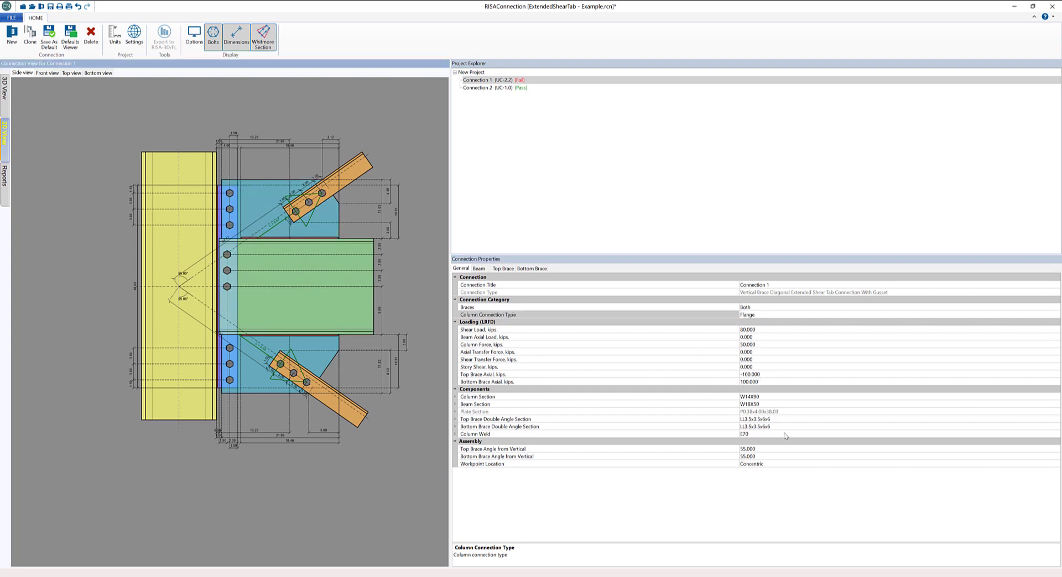
In Loading, enter Top Brace Axial -70 kips and Bottom Brace Axial 70 kips.
left_click(767, 375)
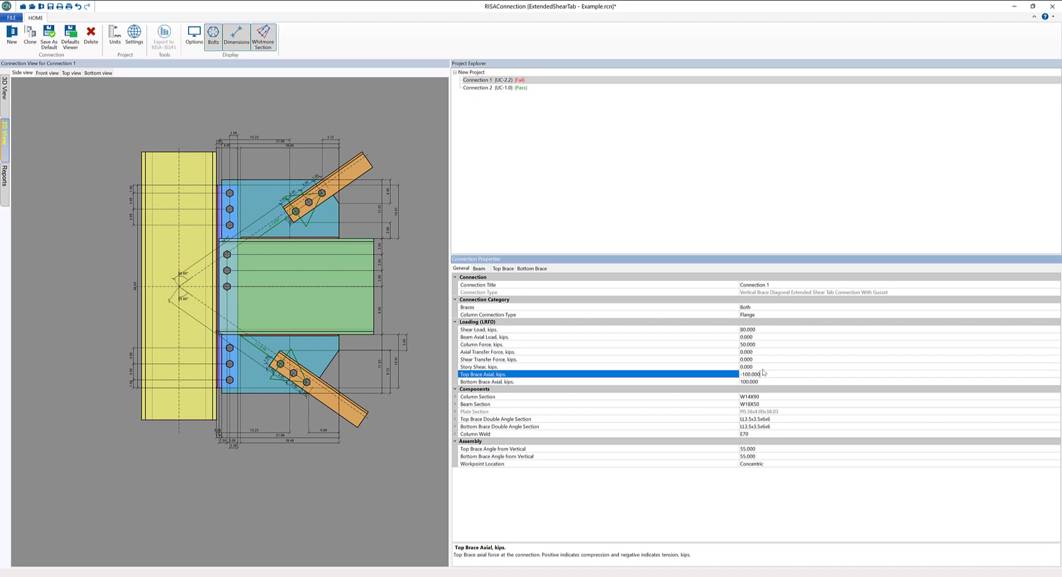
left_click_drag(767, 375, 736, 378)
type("-70")
key("Return")
left_click(769, 382)
left_click_drag(770, 381, 705, 385)
type("70")
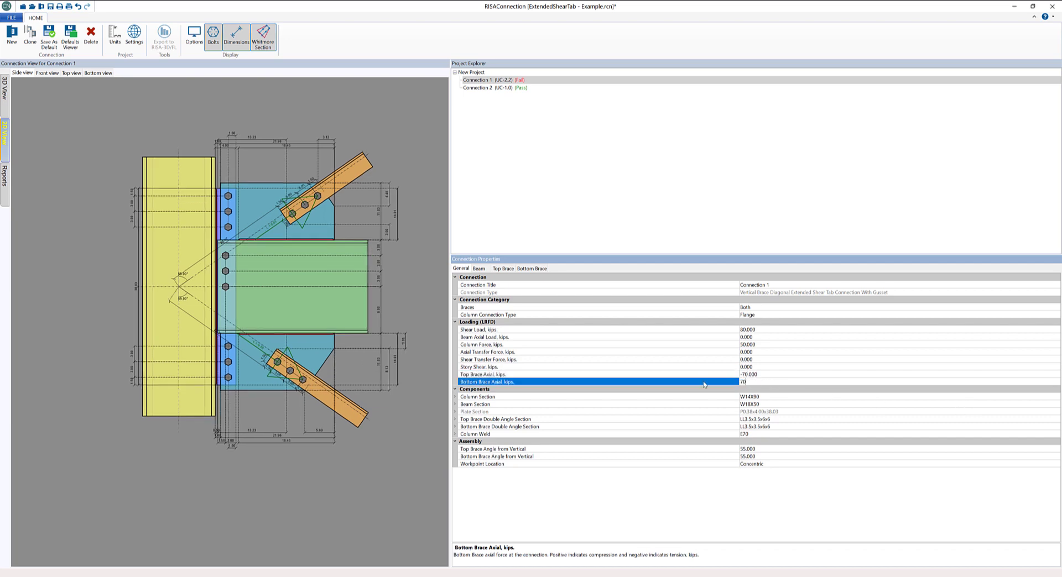
key("Return")
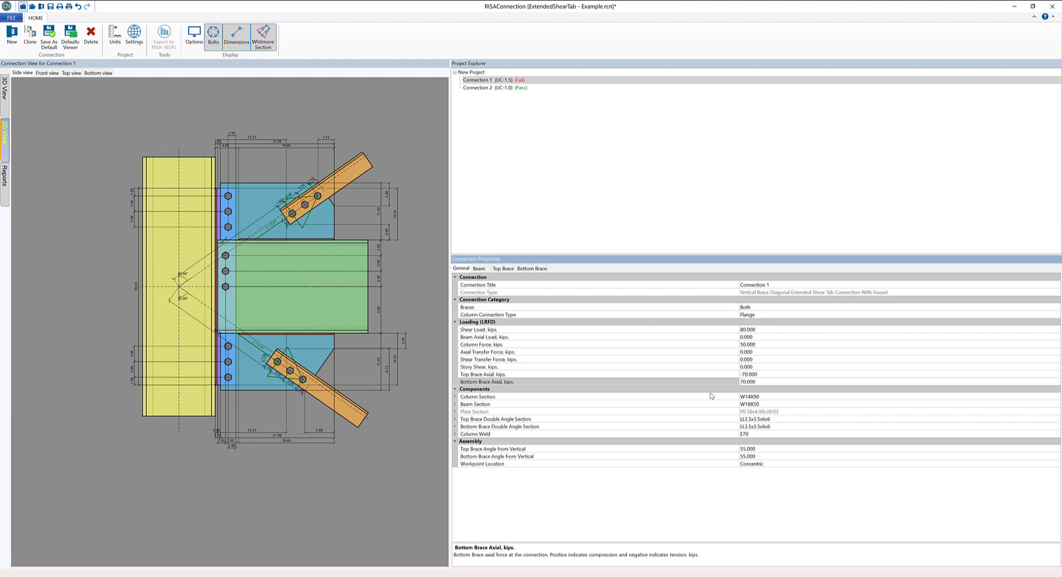
left_click(274, 325)
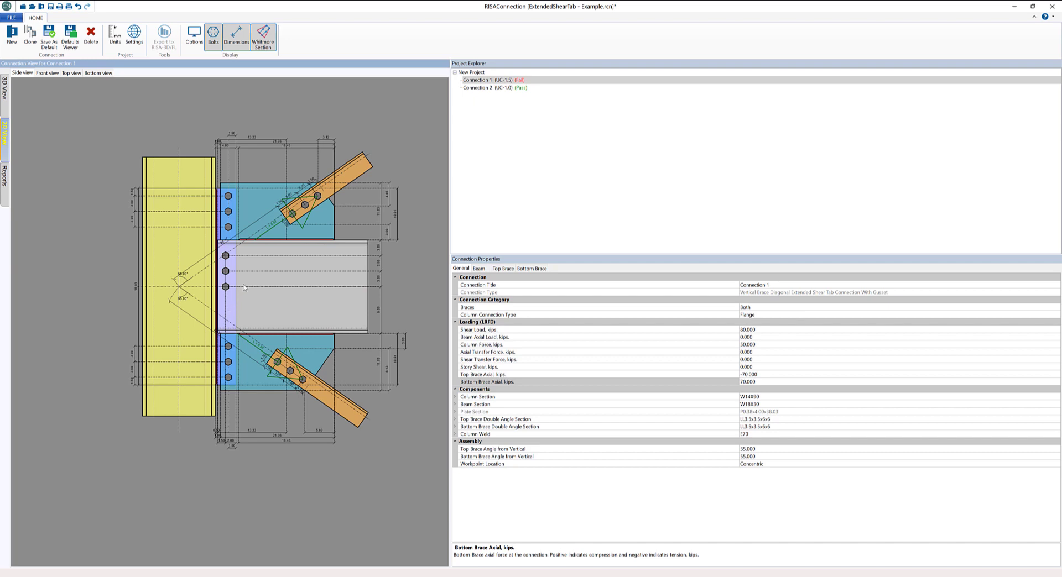
Expand Plate Section and change the shear tab plate Width to 8 in.
scroll(220, 231, "up", 2)
scroll(220, 232, "up", 2)
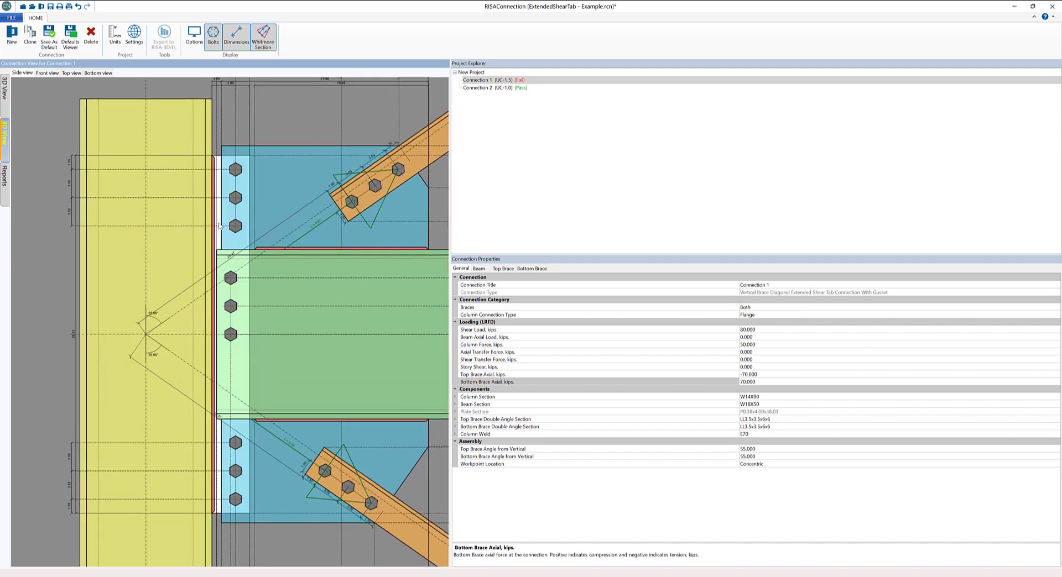
left_click(220, 226)
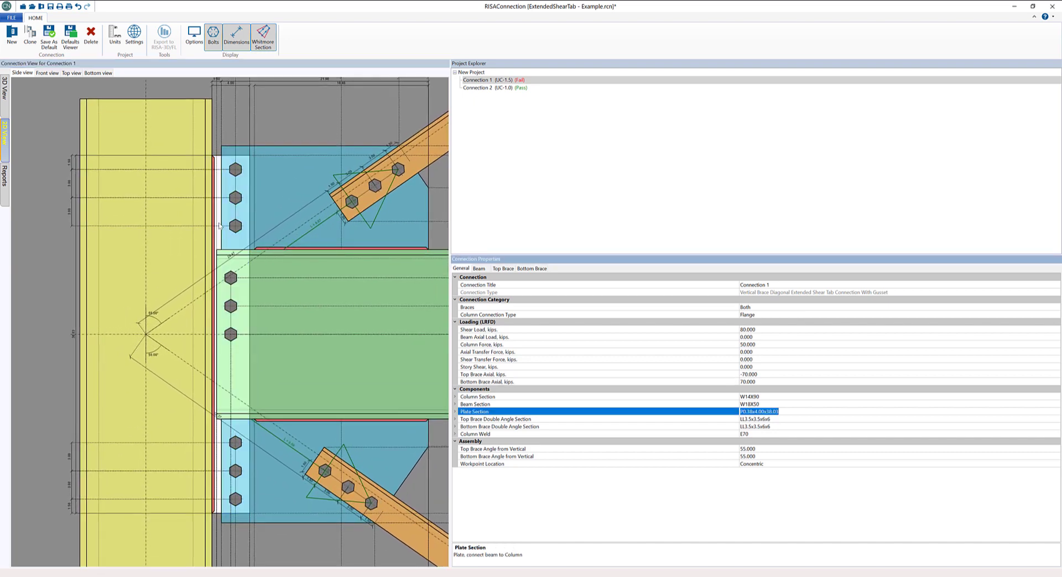
left_click(455, 412)
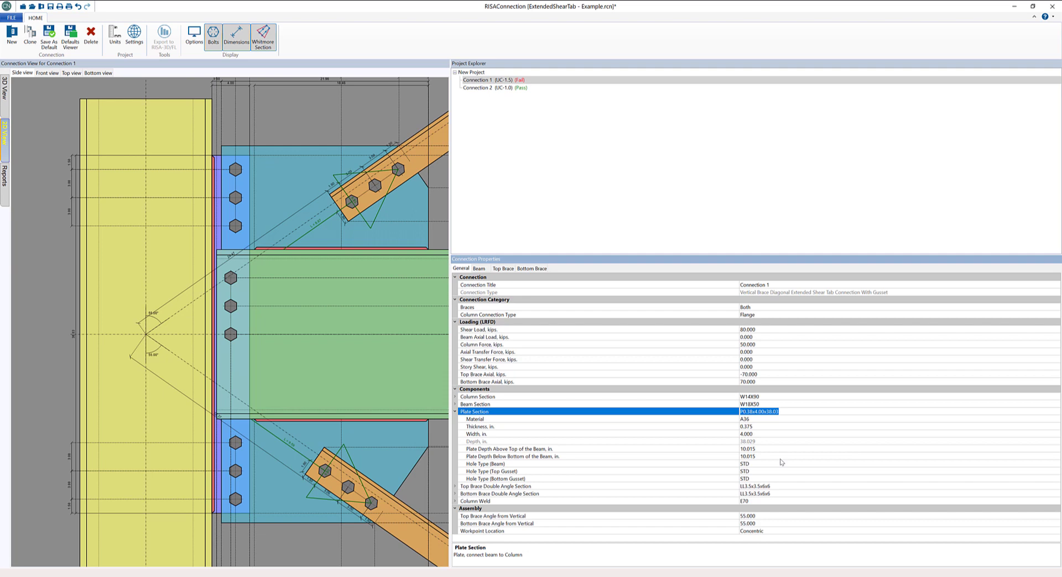
left_click(764, 437)
key("ctrl+a")
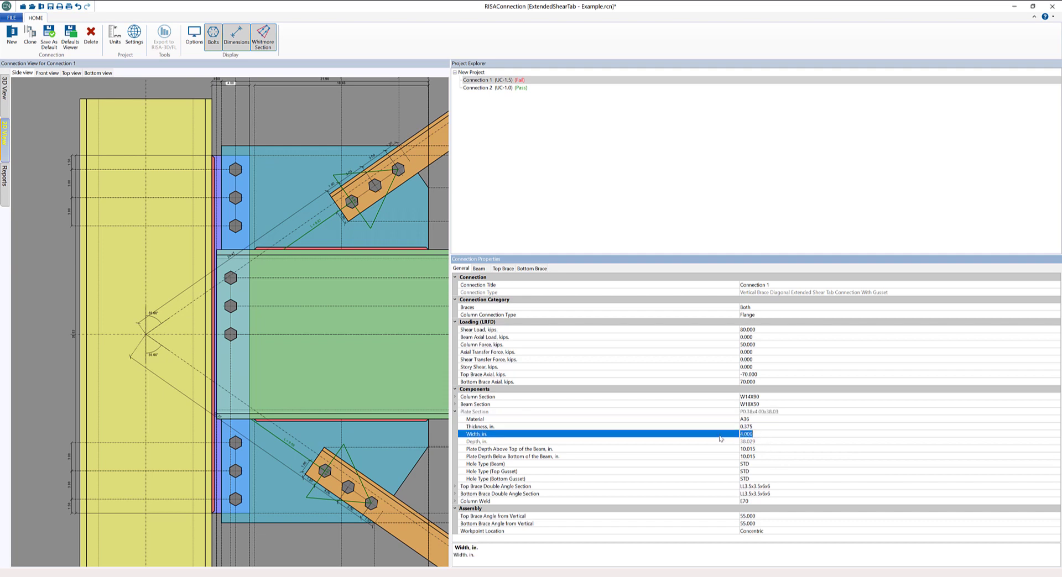
type("8")
key("Return")
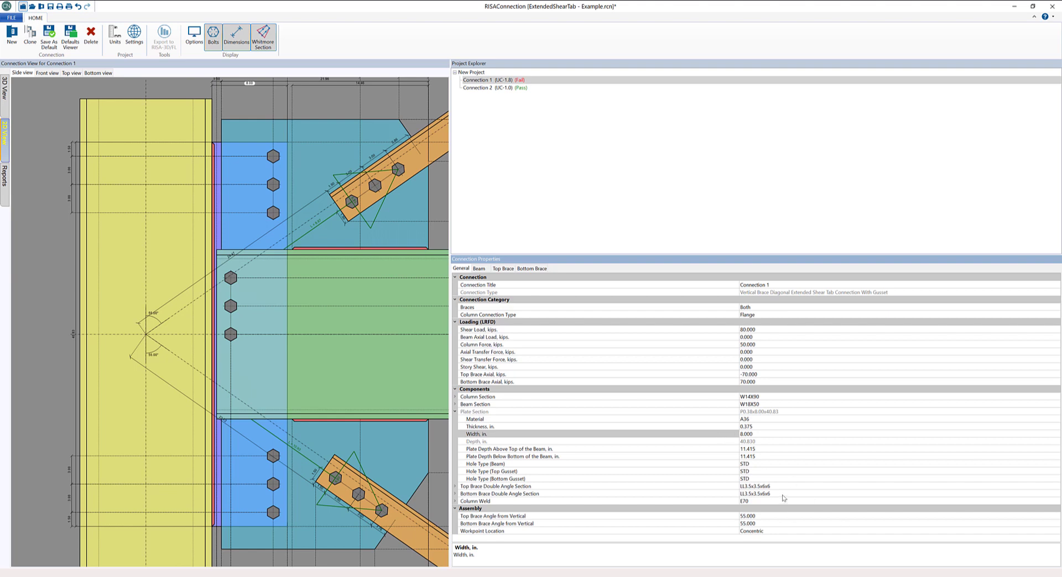
Set the beam bolt group to 2 rows with 5 bolts per row.
left_click(479, 269)
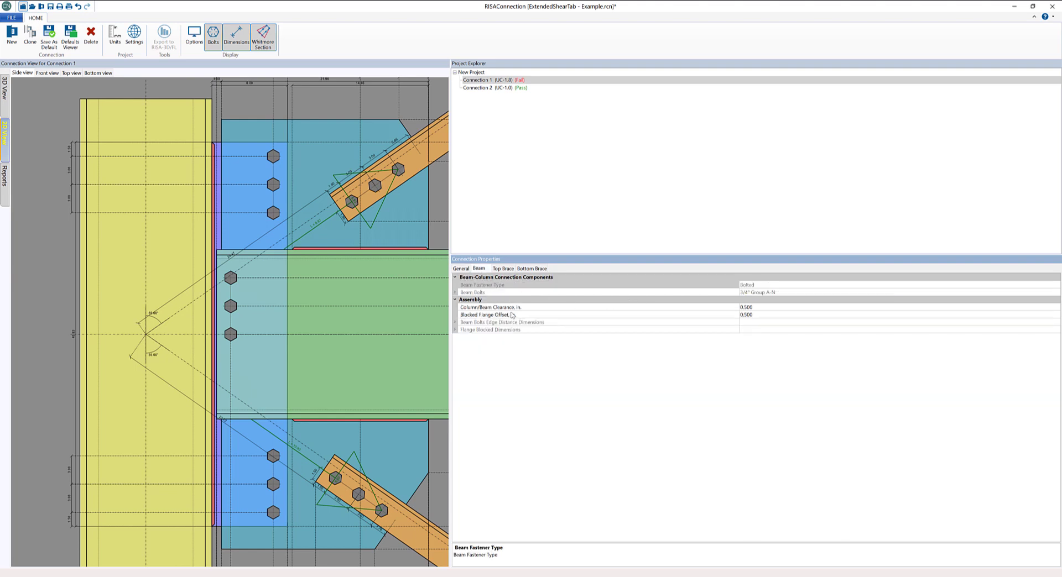
left_click(454, 293)
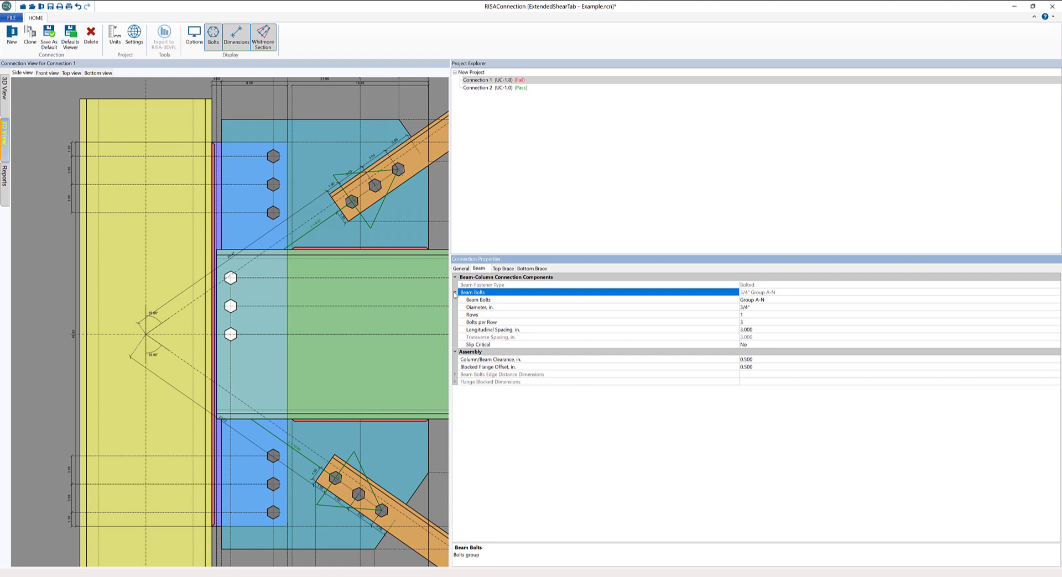
left_click(762, 322)
type("4")
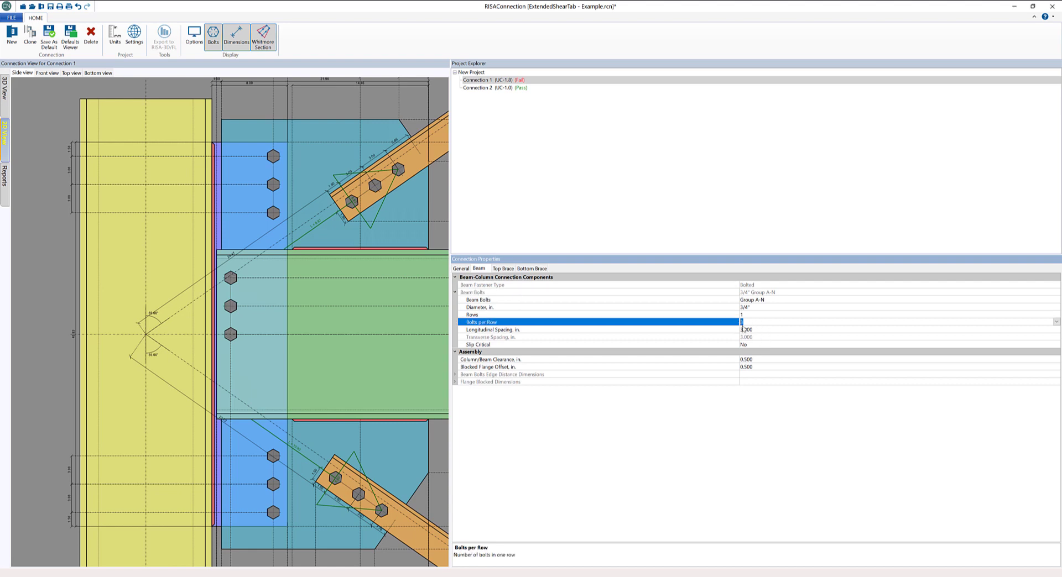
left_click(753, 315)
type("2")
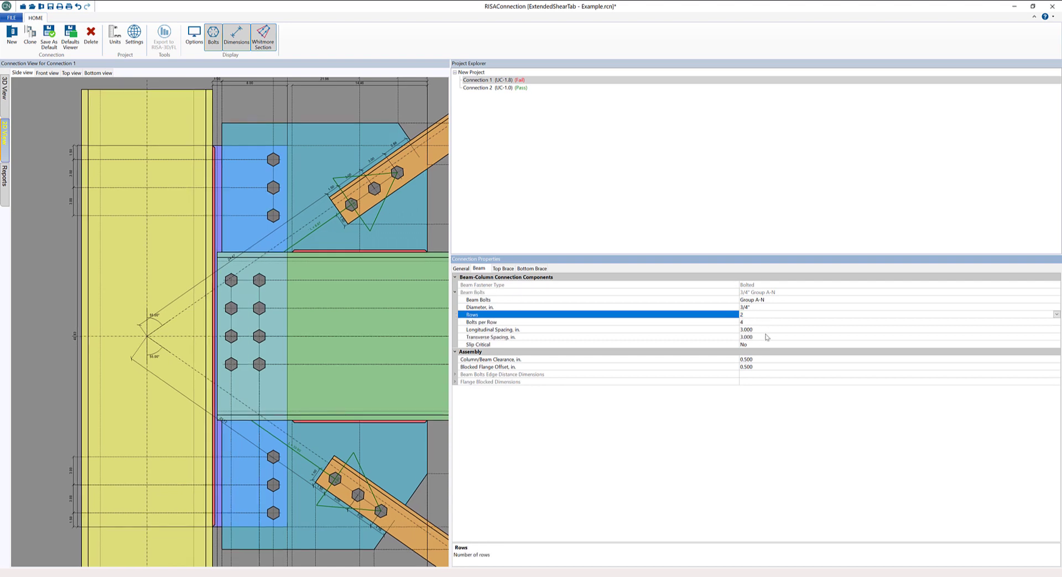
left_click(751, 324)
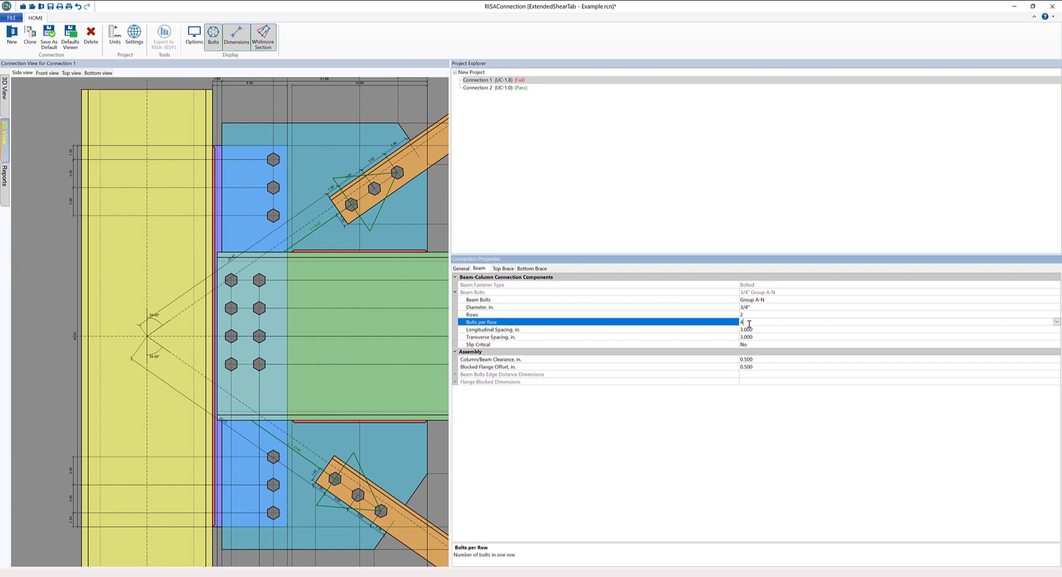
type("5")
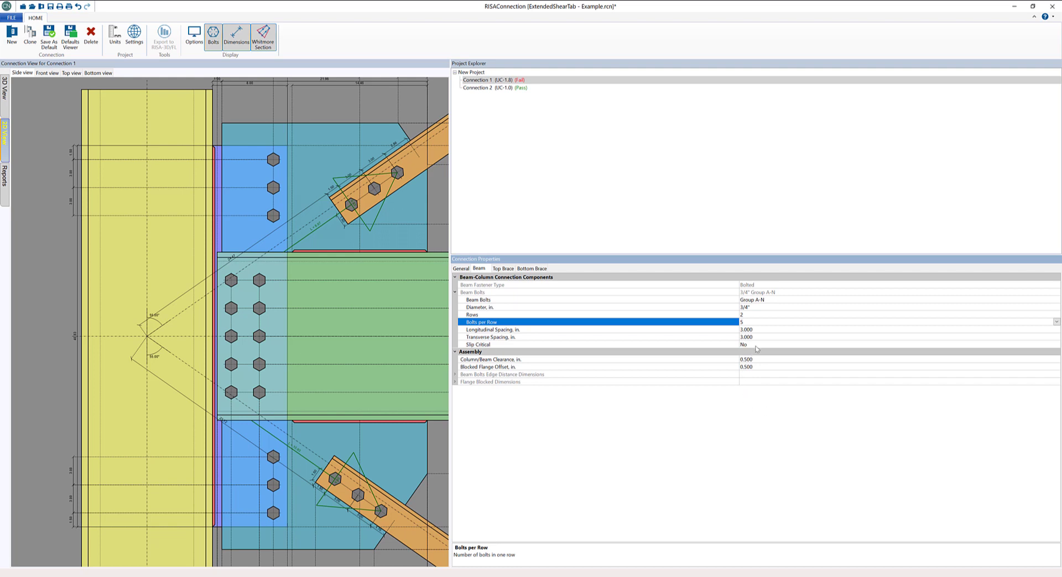
Set the Beam Edge Dist under Edge Distance Dimensions to 3 in.
left_click(454, 375)
left_click(498, 396)
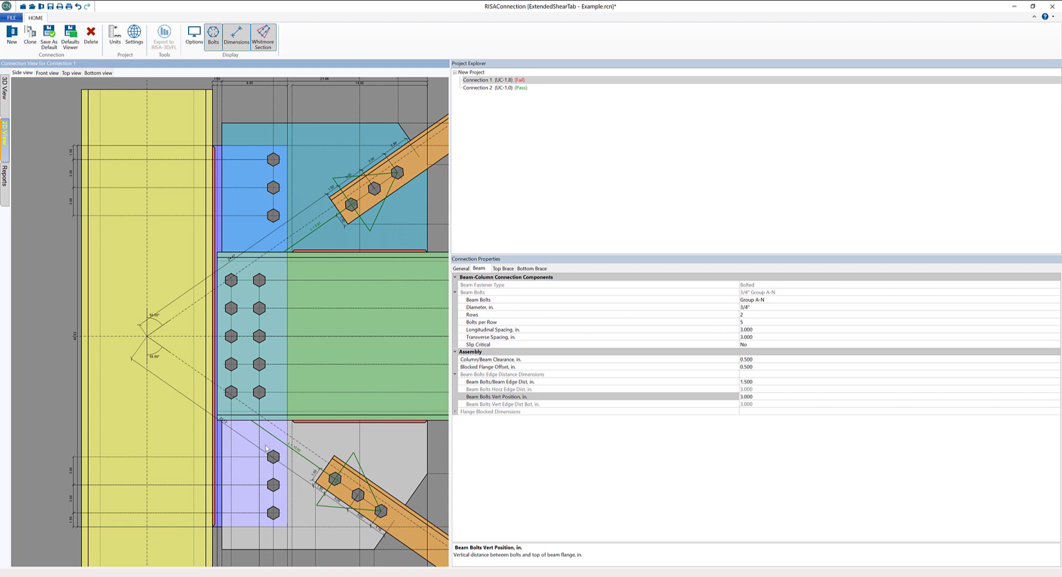
scroll(270, 446, "down", 3)
scroll(197, 531, "up", 3)
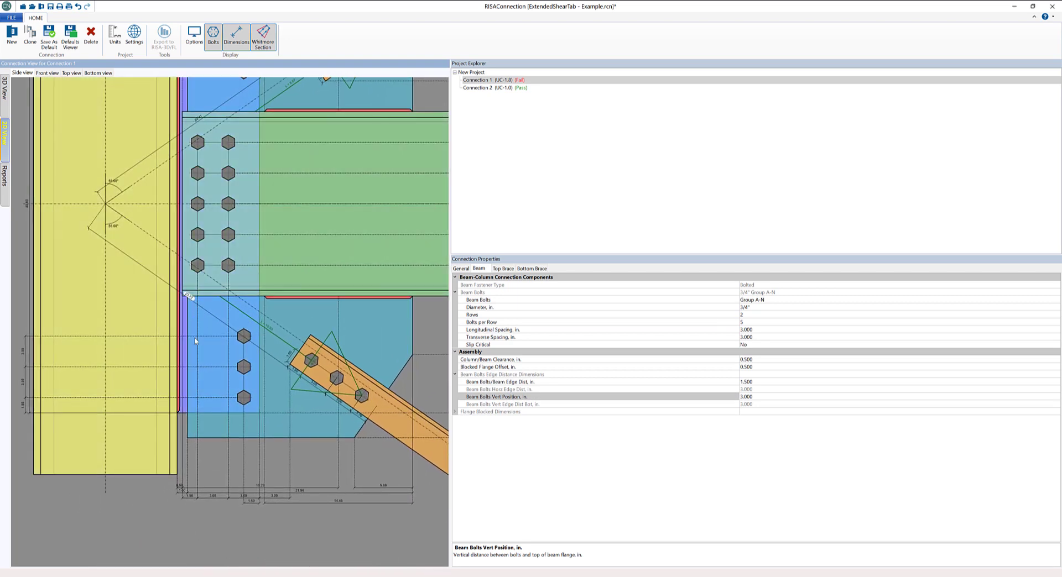
left_click(156, 353)
left_click(189, 496)
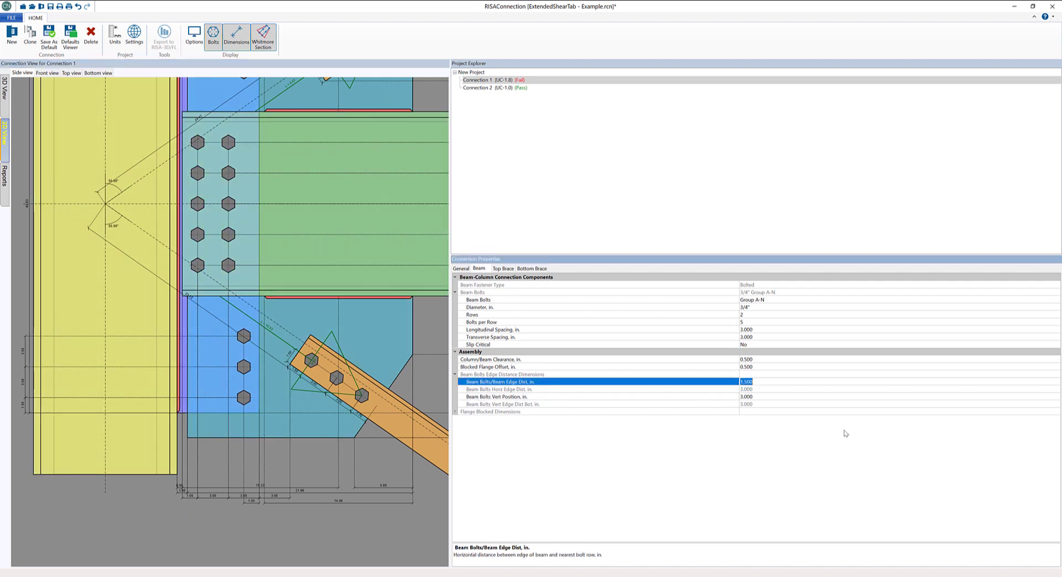
type("3")
key("Return")
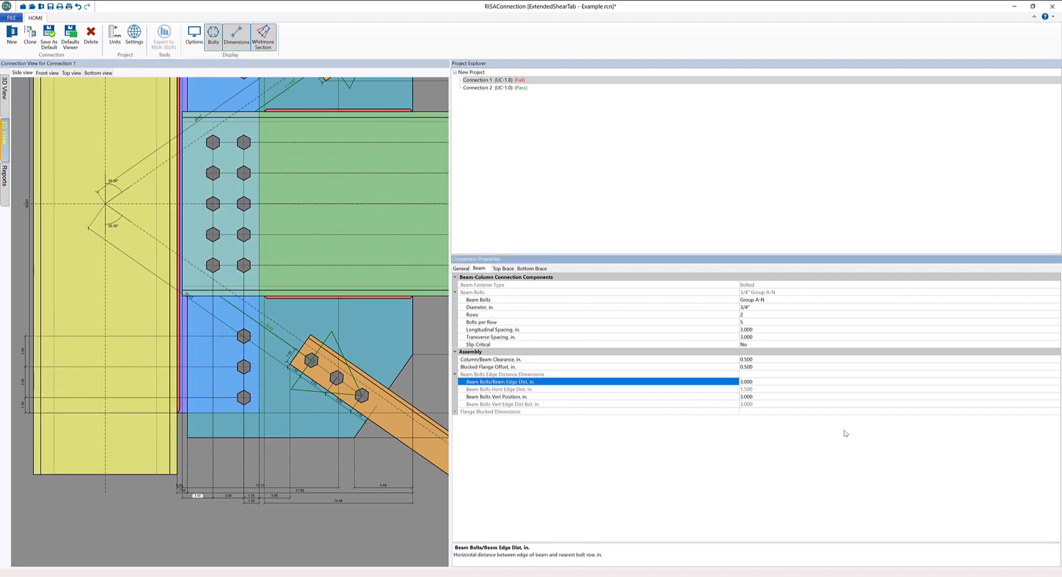
left_click(440, 386)
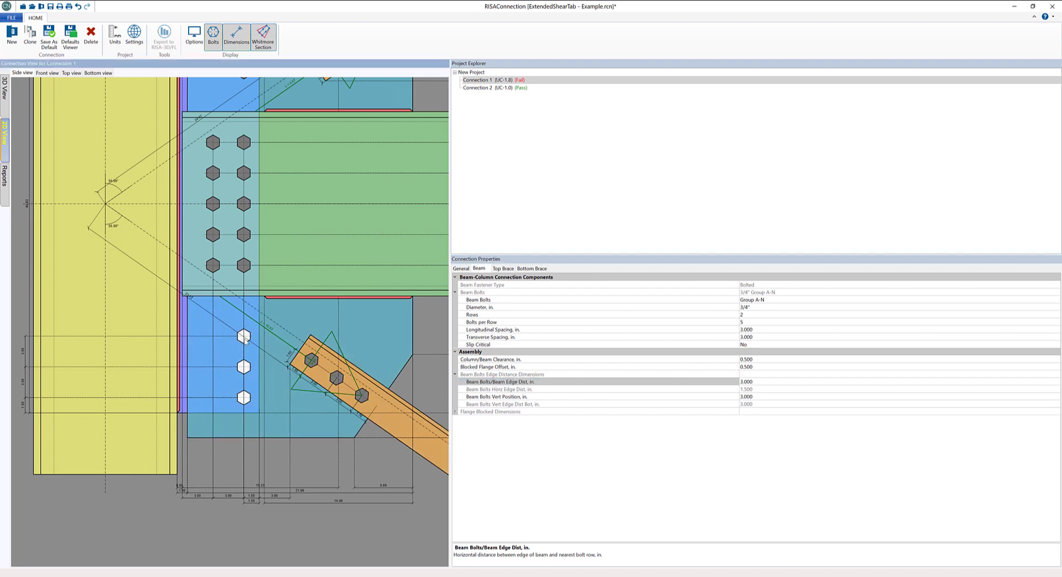
Set the bottom brace gusset plate bolts to 2 rows.
scroll(245, 342, "down", 4)
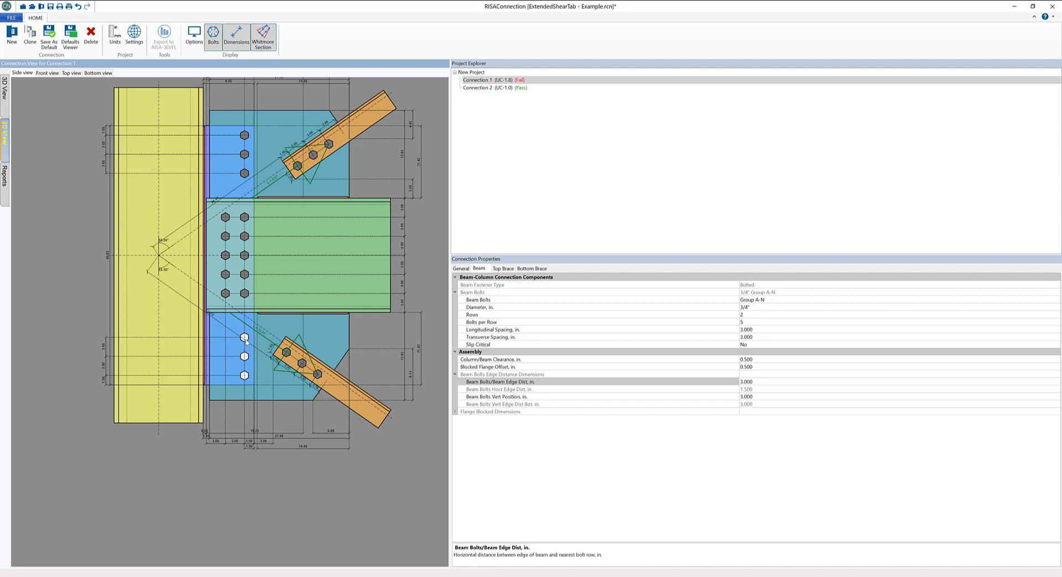
left_click(246, 342)
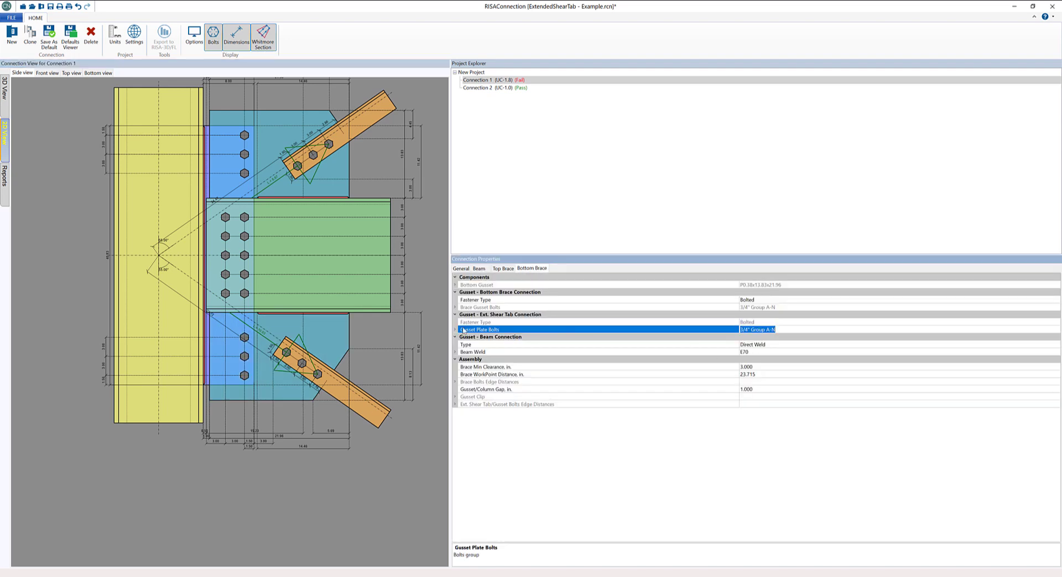
left_click(455, 330)
left_click(741, 359)
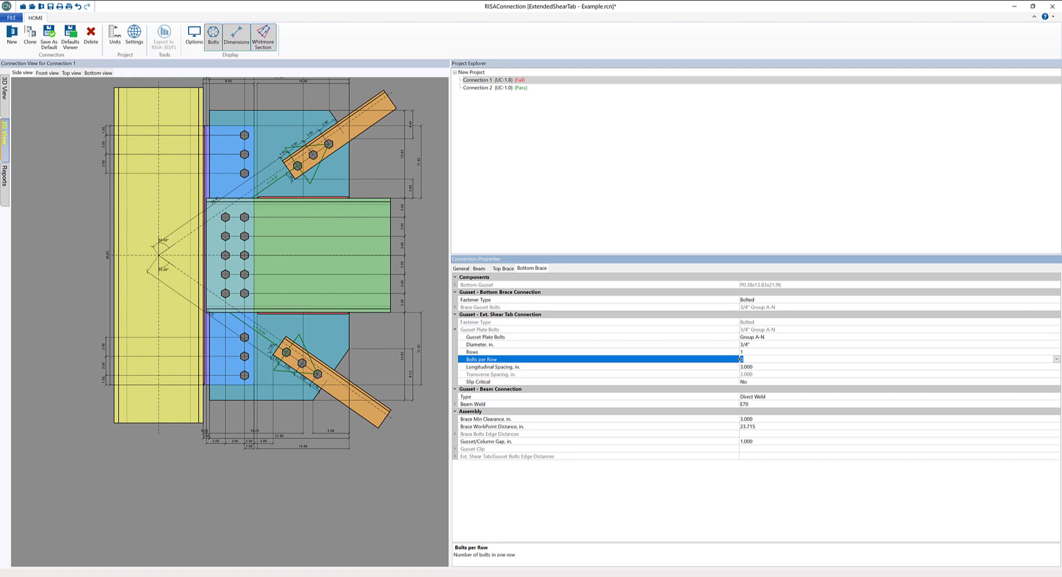
left_click(743, 352)
type("2")
key("Return")
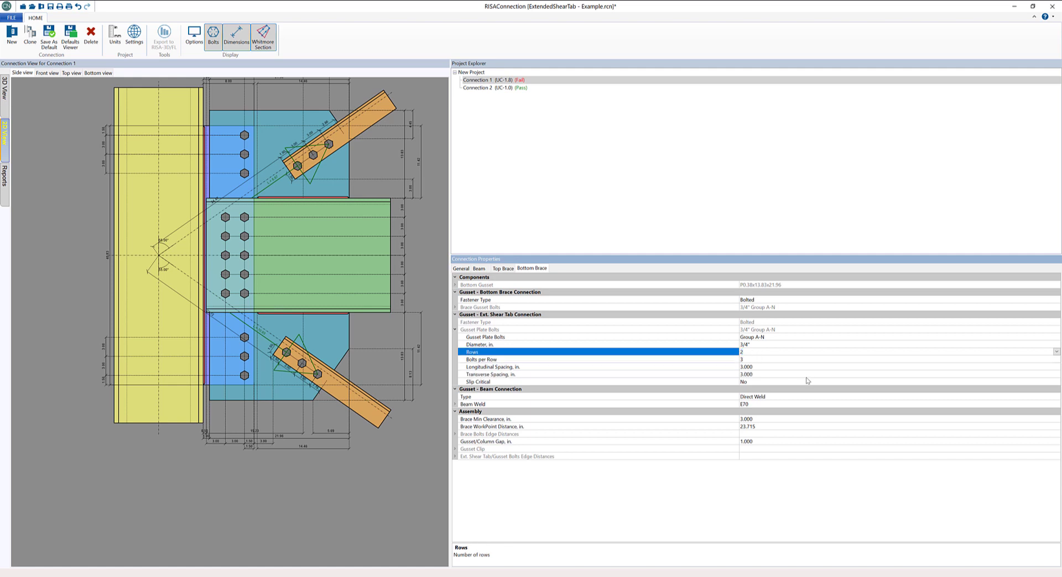
Set the top brace gusset plate bolts to 2 rows of 3 bolts.
left_click(244, 154)
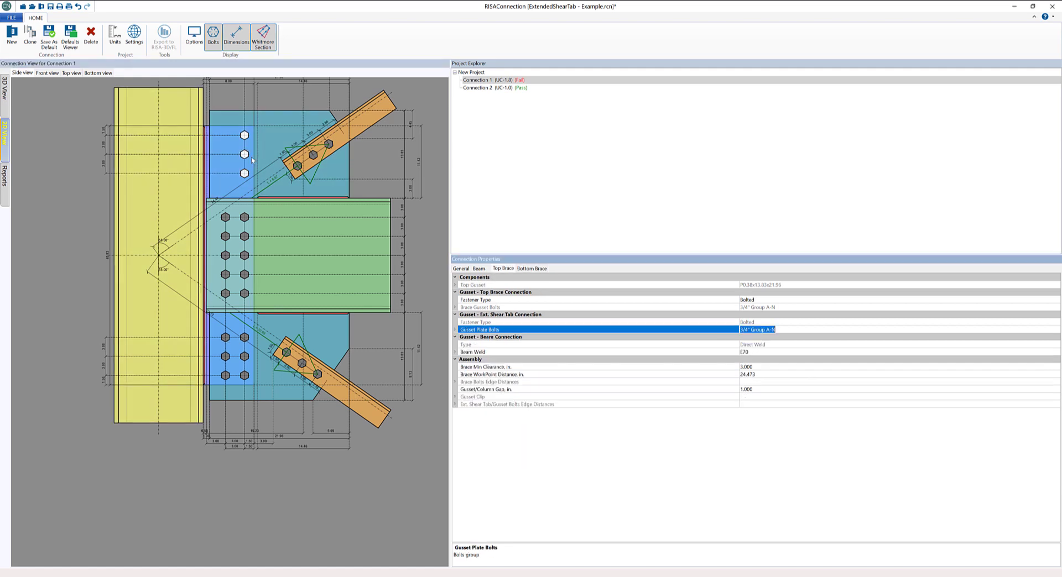
left_click(456, 330)
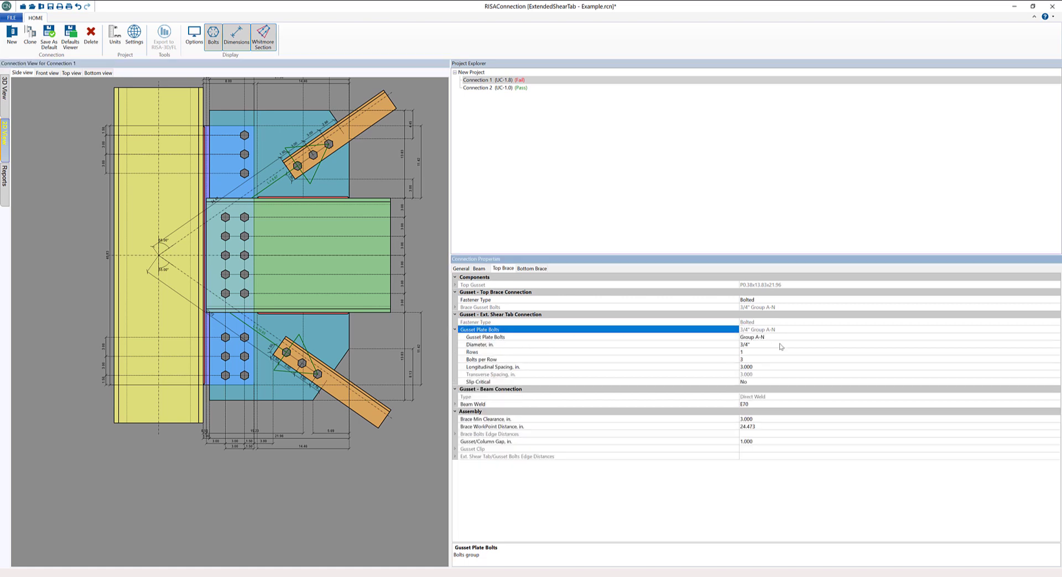
left_click(742, 352)
type("2")
key("Return")
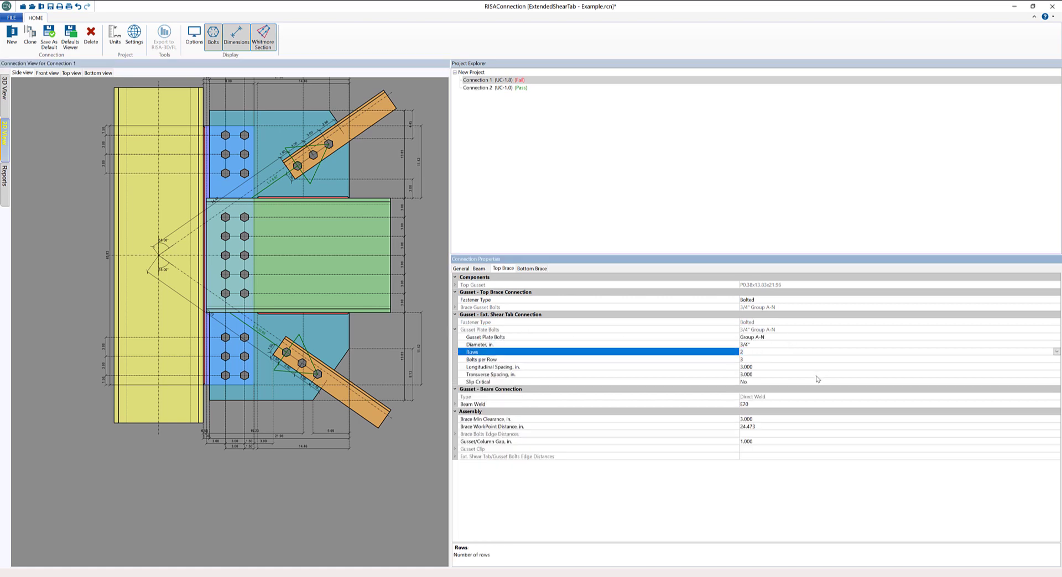
left_click(367, 276)
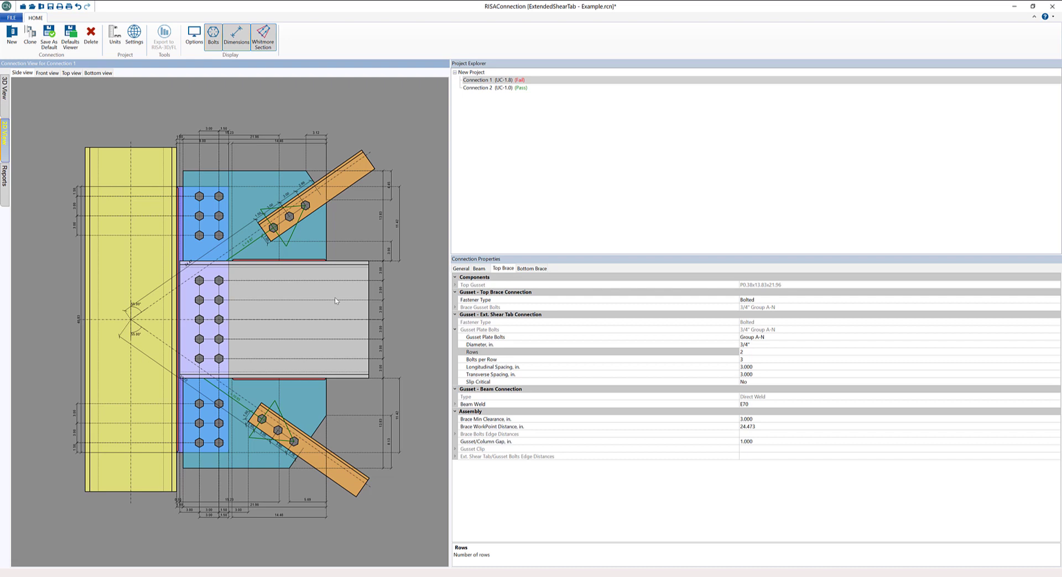
Open Connection 1's summary report, where bottom gusset Whitmore compression fails at 1.80.
left_click(336, 300)
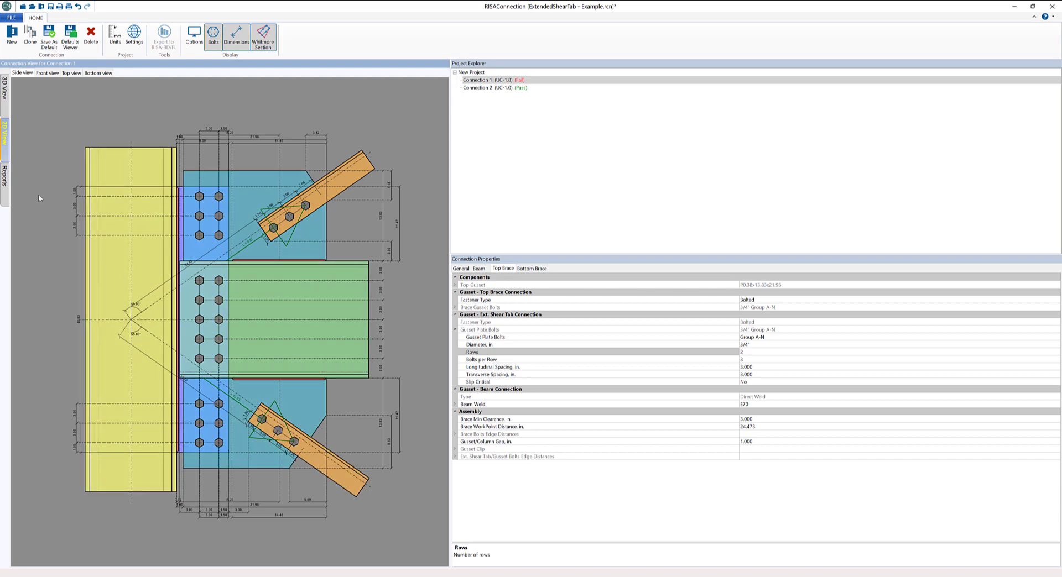
left_click(6, 188)
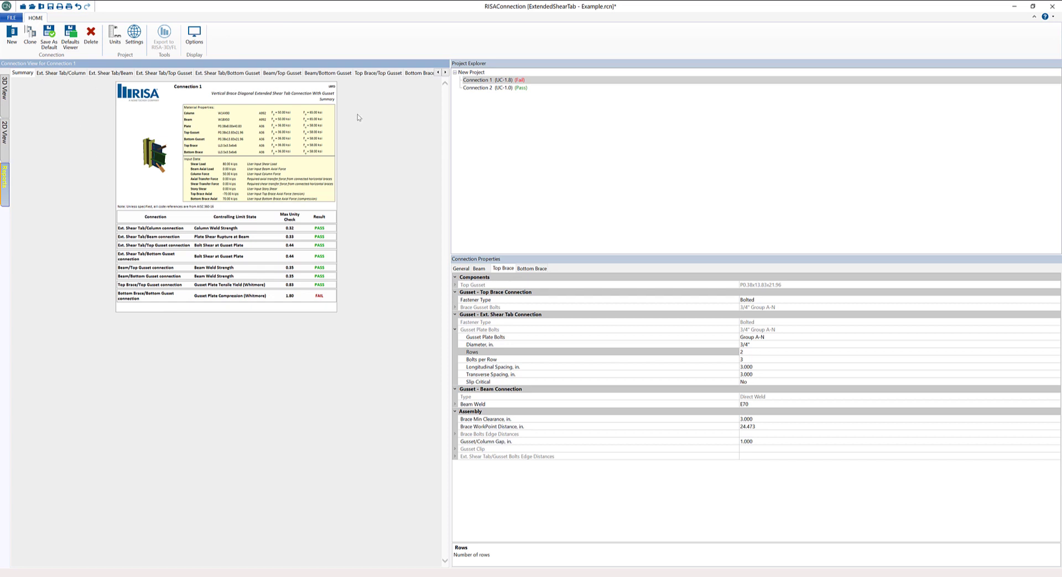
Browse the limit-state reports from Ext. Shear Tab/Column through Top Brace/Top Gusset.
left_click_drag(451, 146, 519, 146)
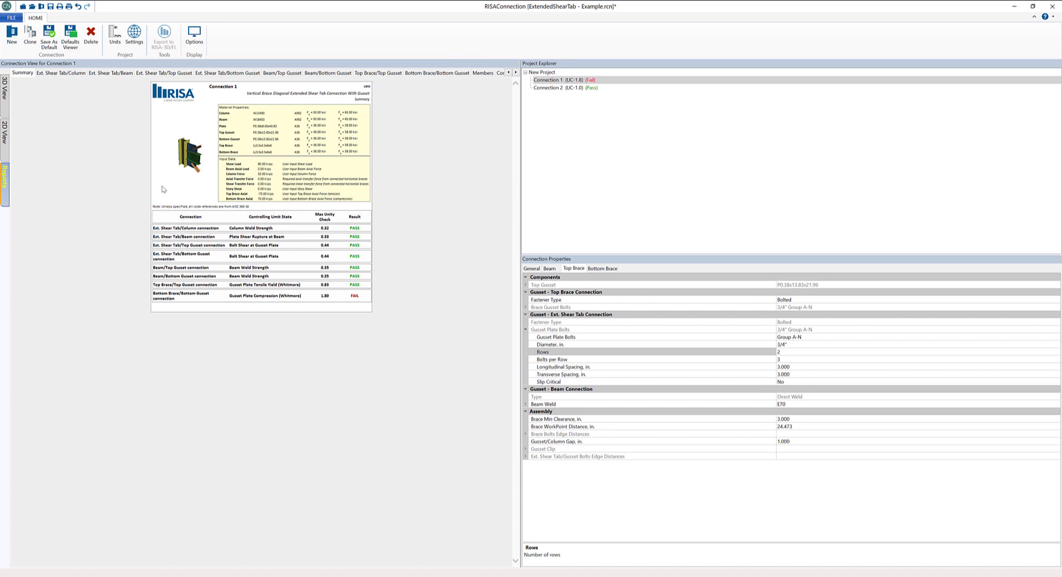
left_click(73, 74)
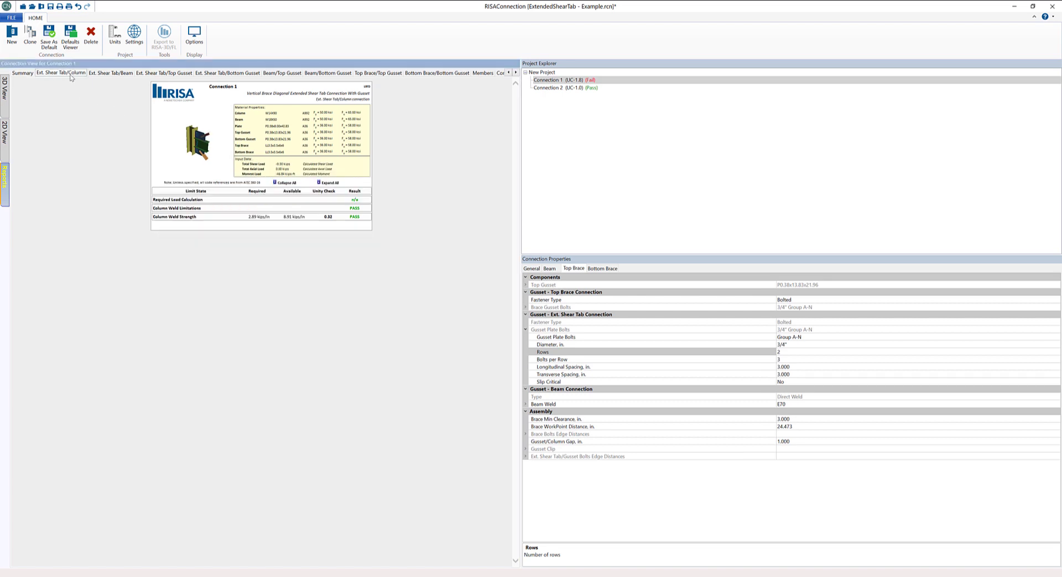
left_click(122, 75)
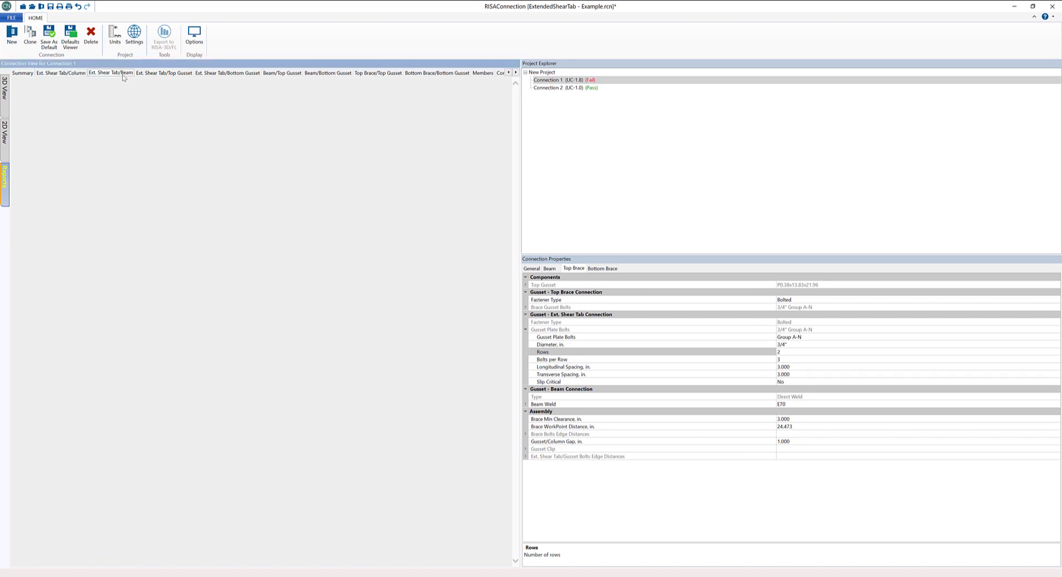
left_click(161, 75)
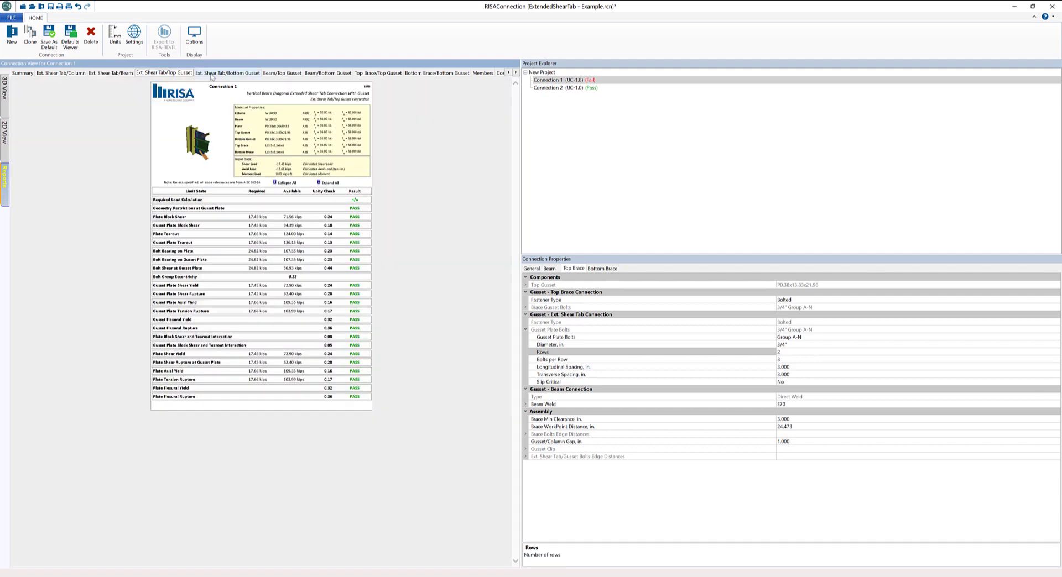
left_click(212, 77)
left_click(264, 72)
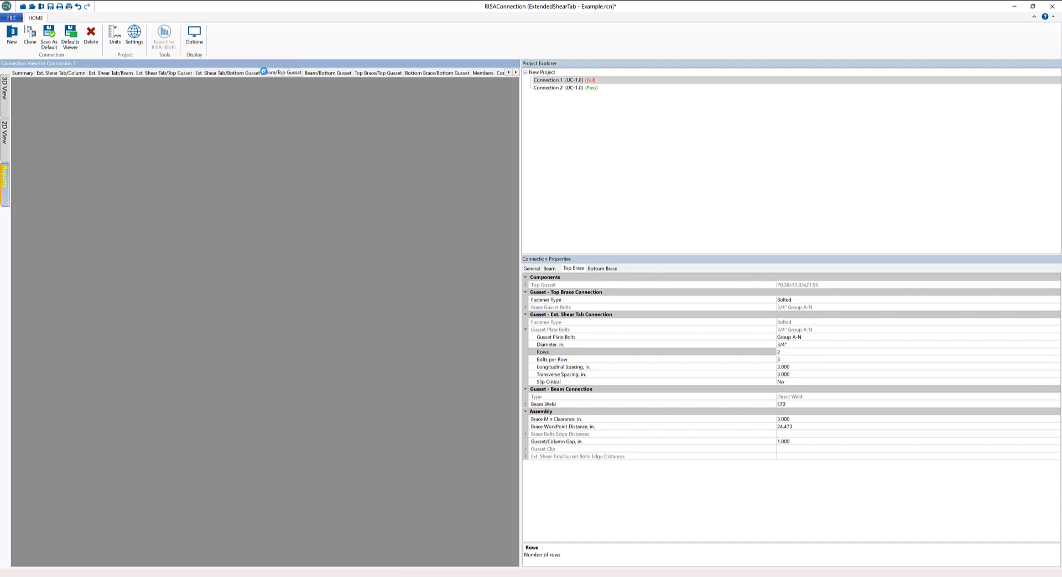
left_click(339, 74)
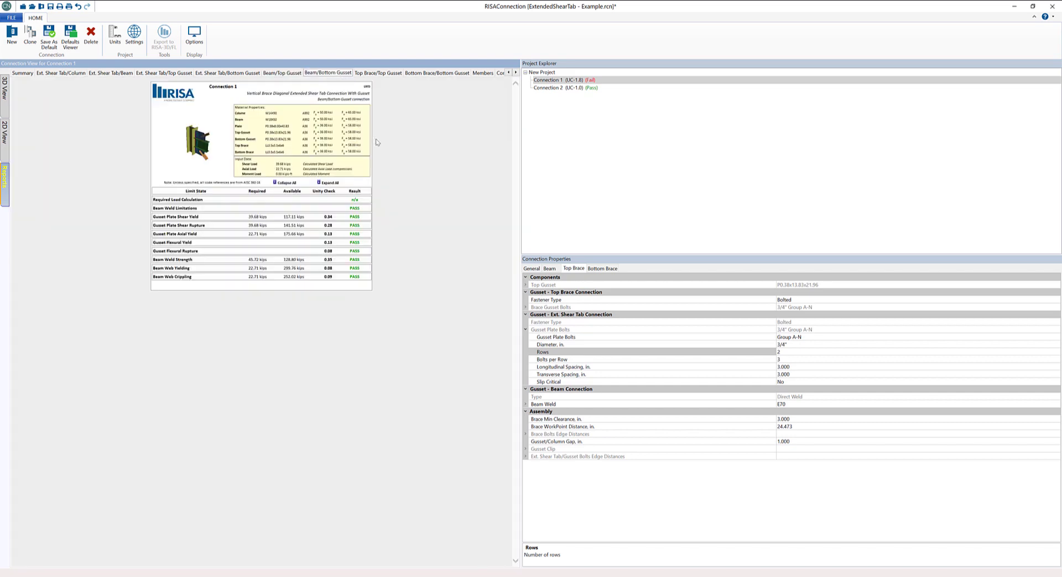
left_click(379, 73)
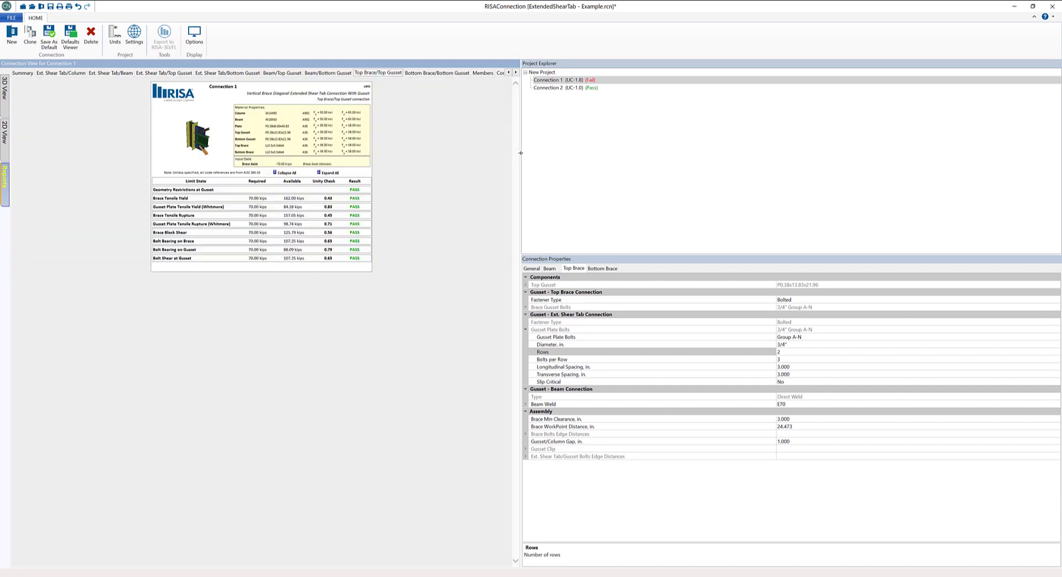
Open Bottom Brace/Bottom Gusset and expand Whitmore compression: 70 kips required vs 38.84 available.
left_click_drag(520, 154, 614, 153)
left_click(436, 74)
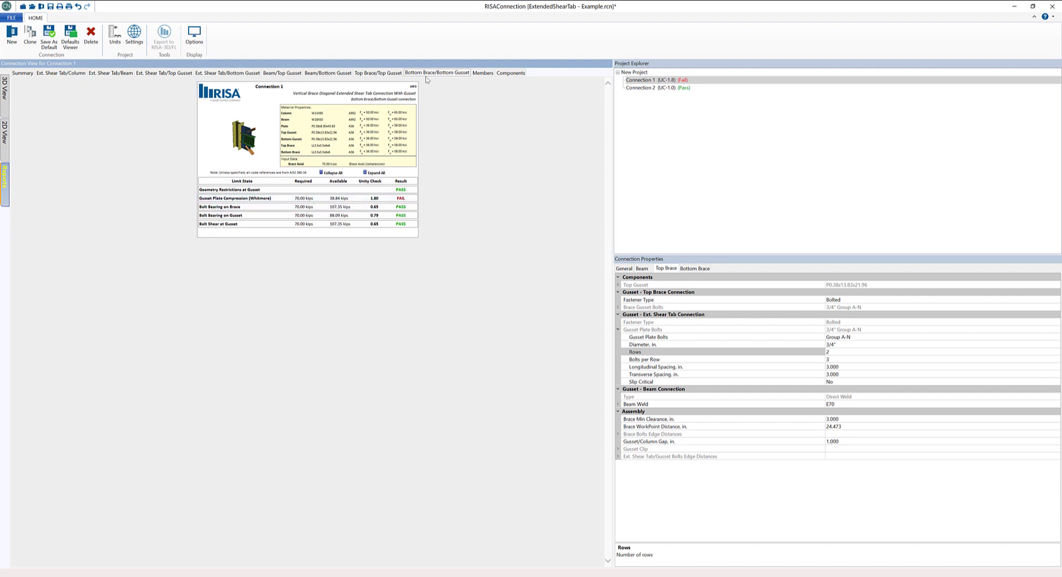
left_click(338, 199)
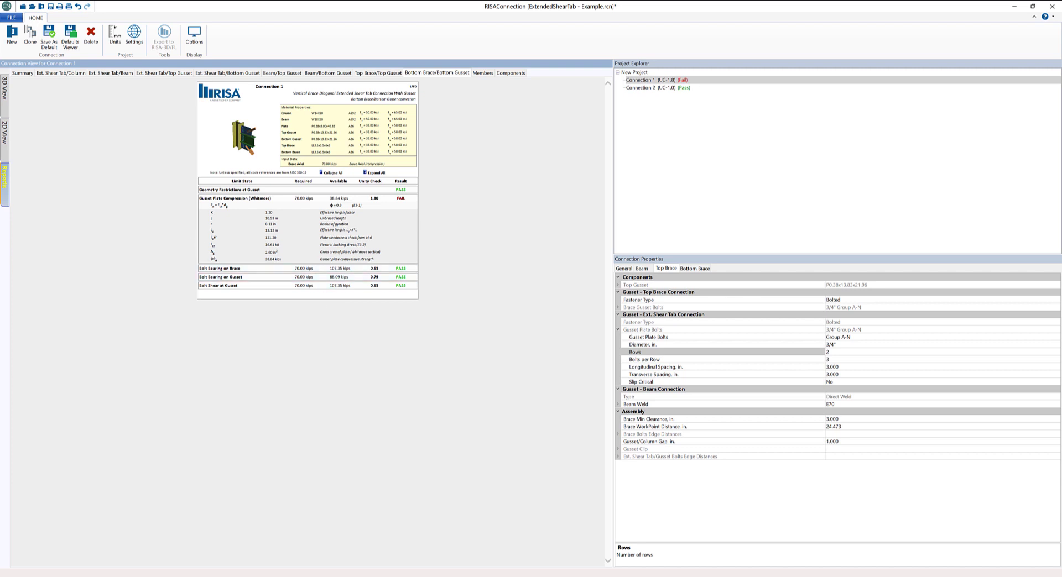
Give the bottom brace gusset connection four bolts per row.
left_click(5, 138)
scroll(333, 499, "up", 3)
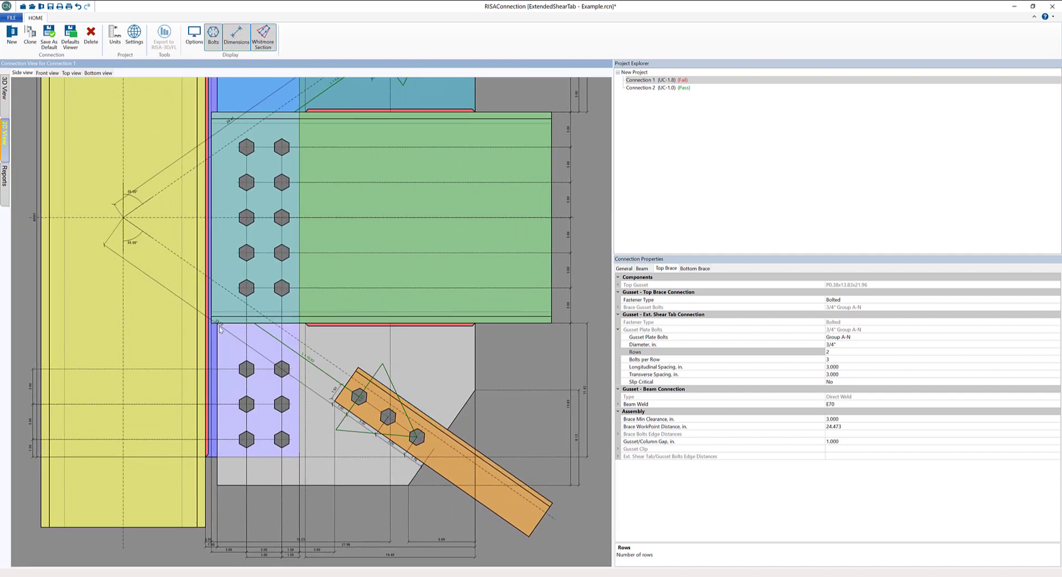
left_click(384, 429)
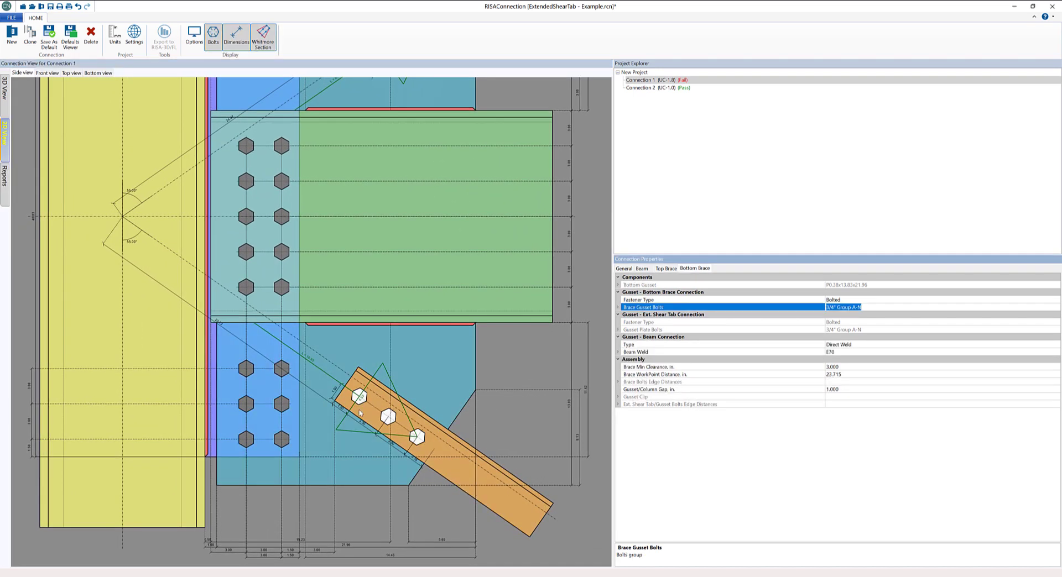
left_click(618, 308)
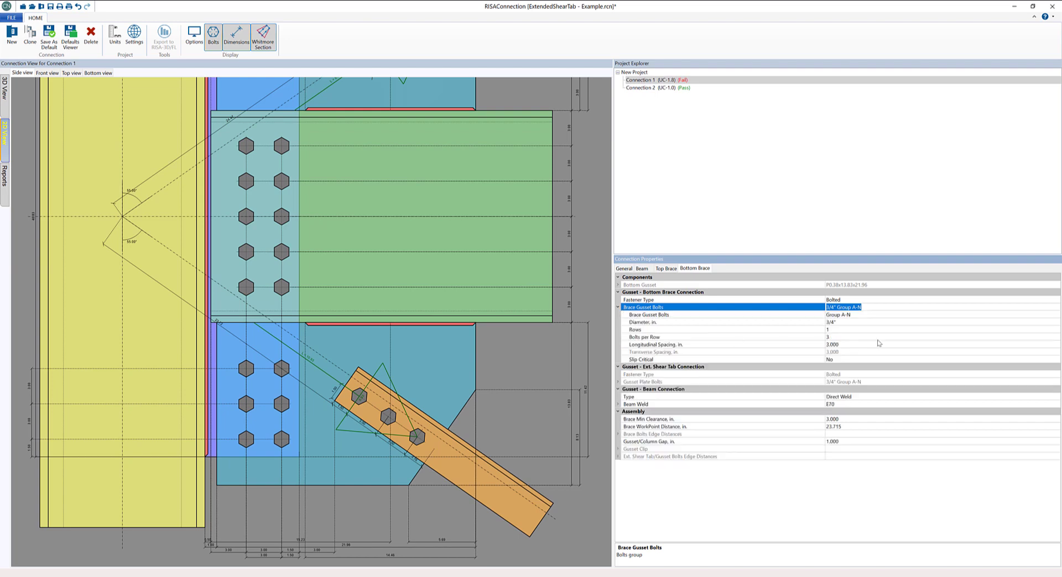
left_click(845, 338)
type("4")
key("Return")
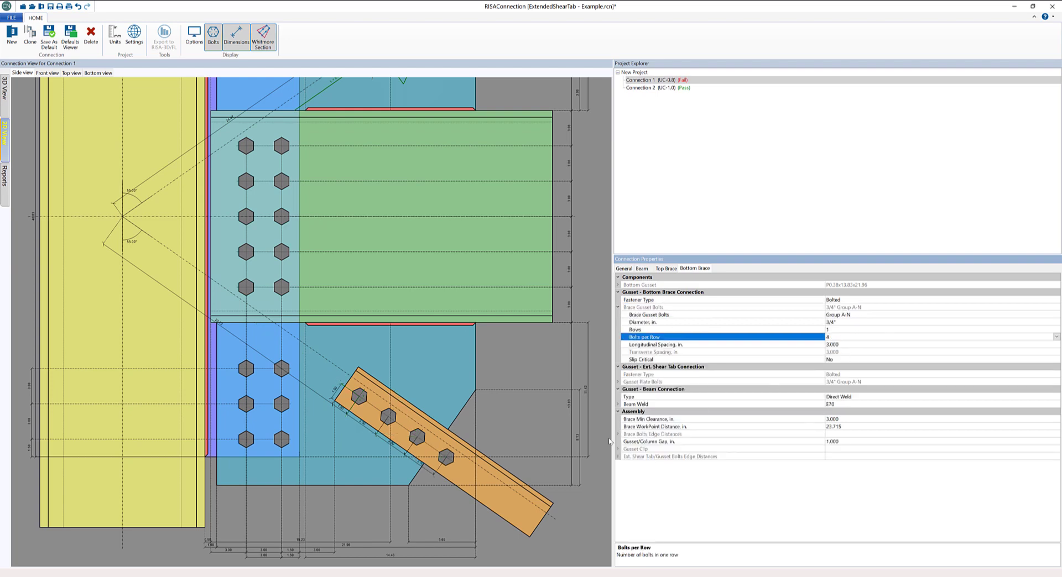
left_click(480, 473)
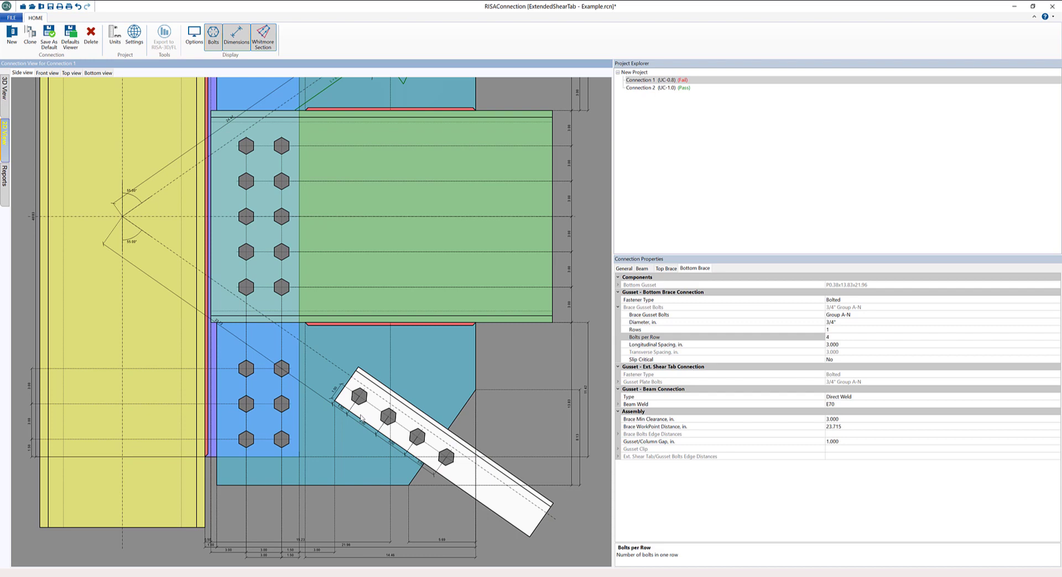
Set the brace workpoint distance to 22 in and the bottom gusset length to 24 in.
left_click(925, 427)
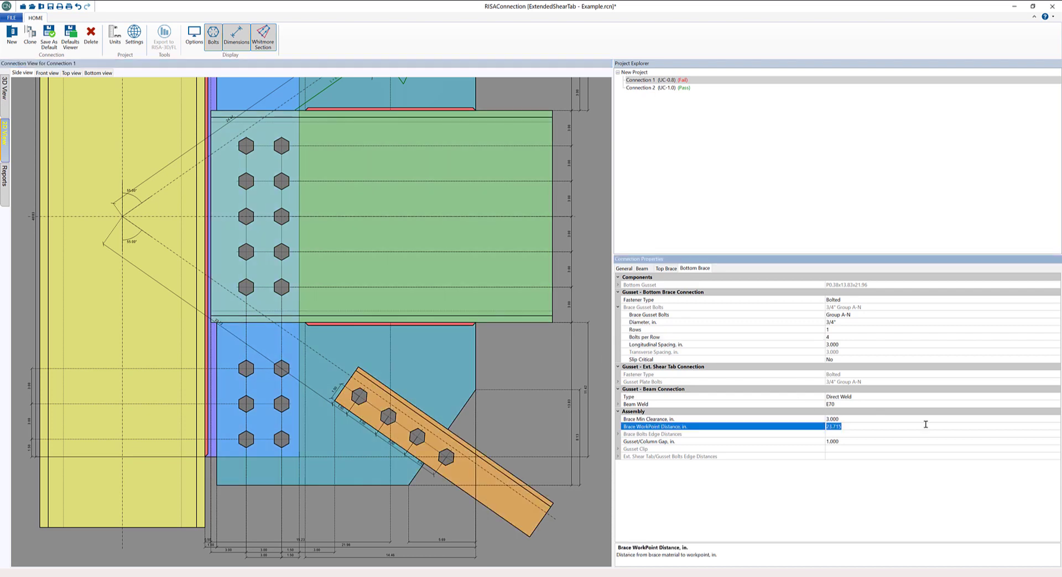
type("22")
key("Return")
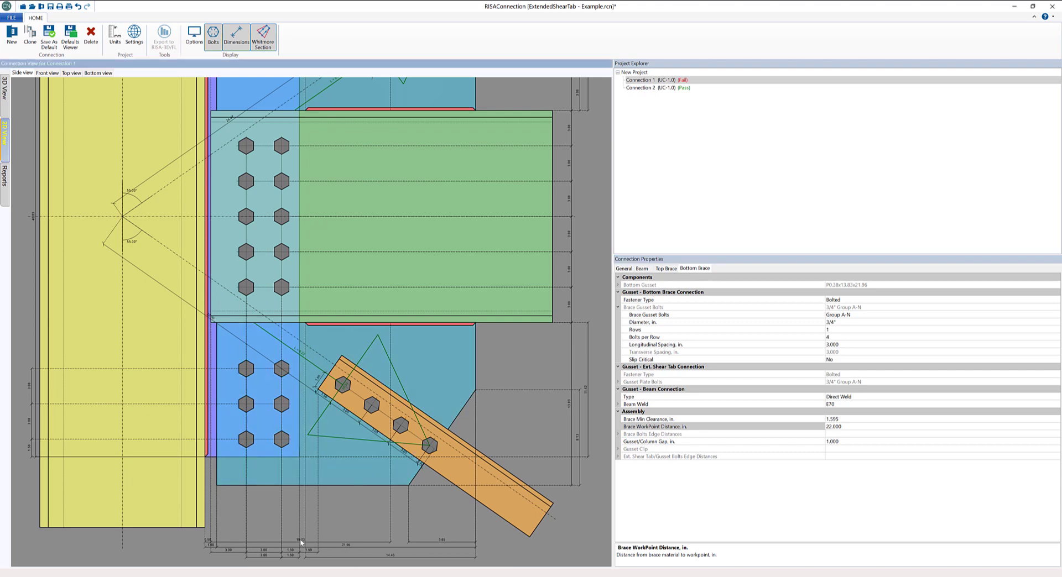
left_click(346, 546)
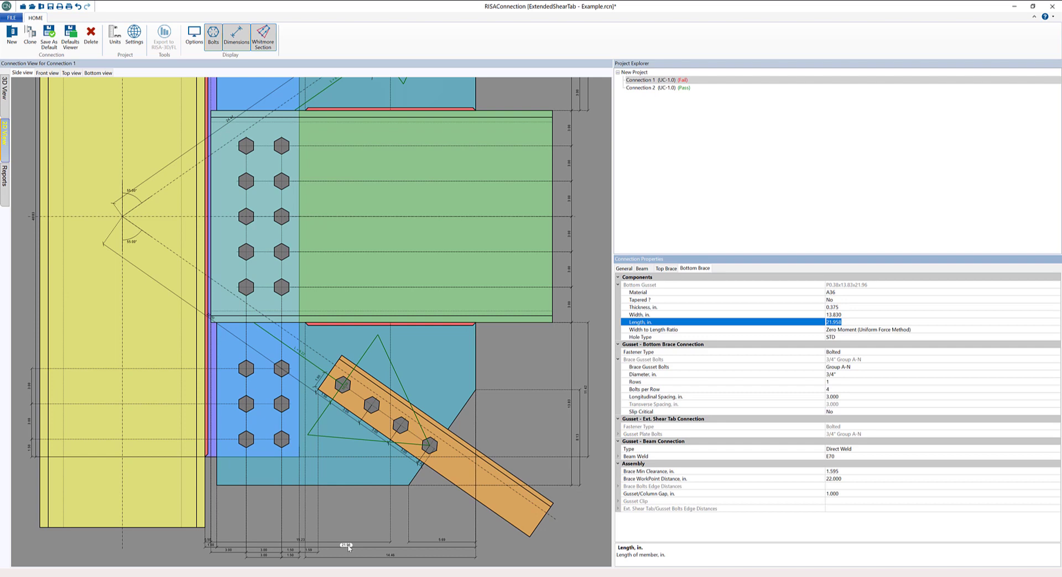
type("24")
key("Return")
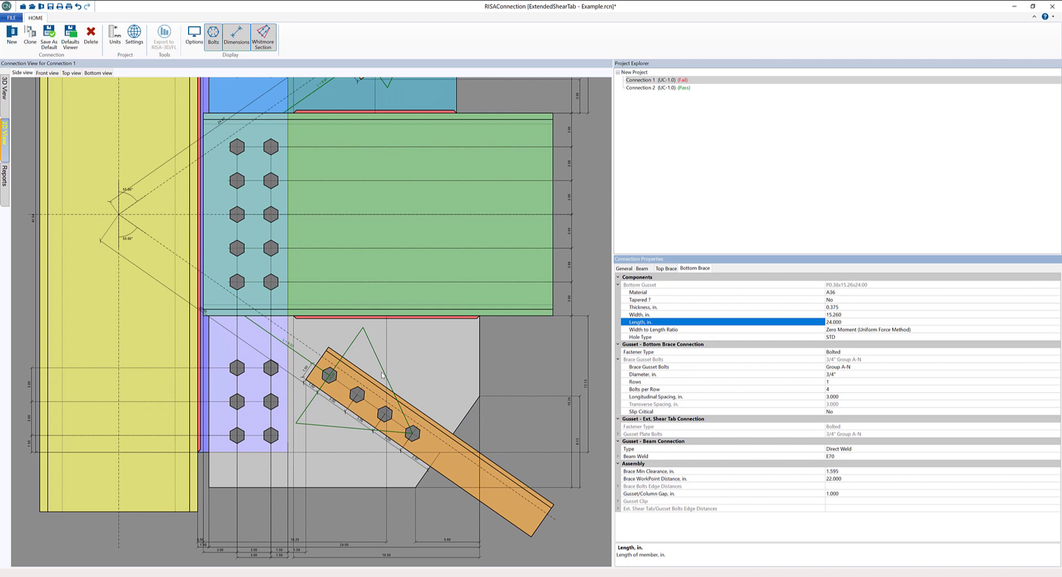
Lengthen the top gusset to 22 in.
left_click(422, 235)
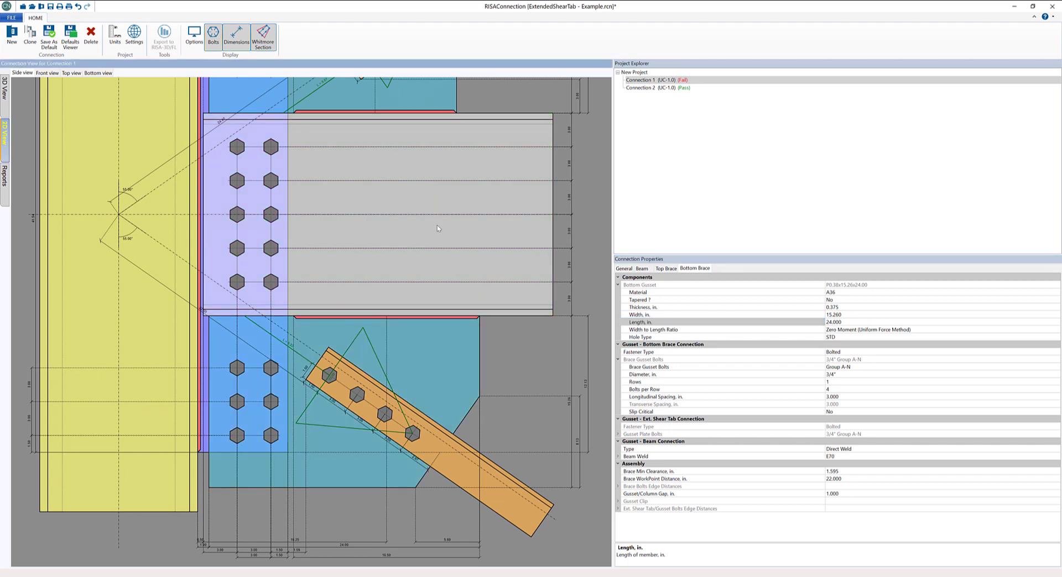
scroll(437, 228, "down", 3)
left_click(332, 117)
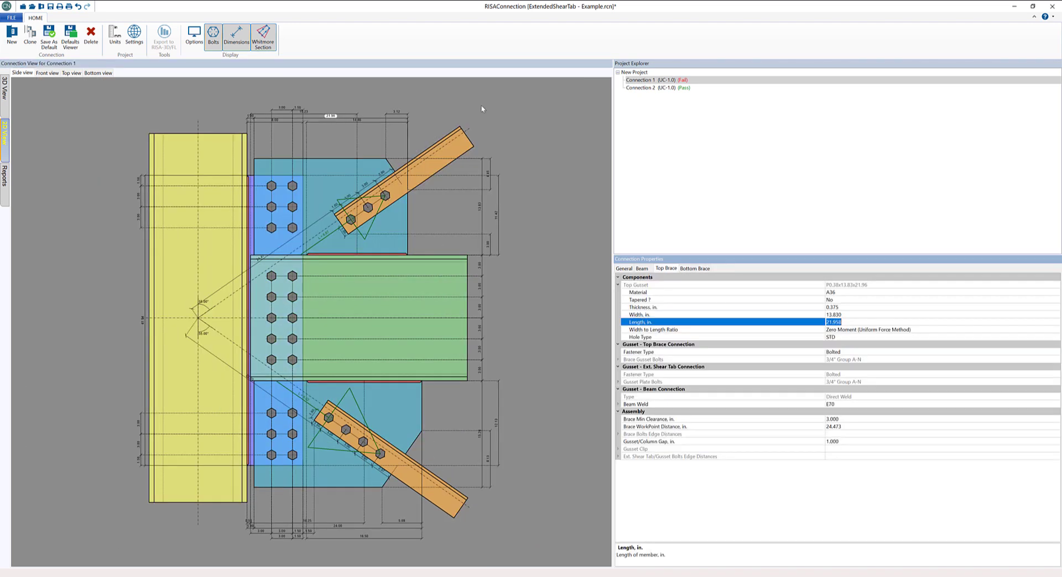
type("22")
key("Return")
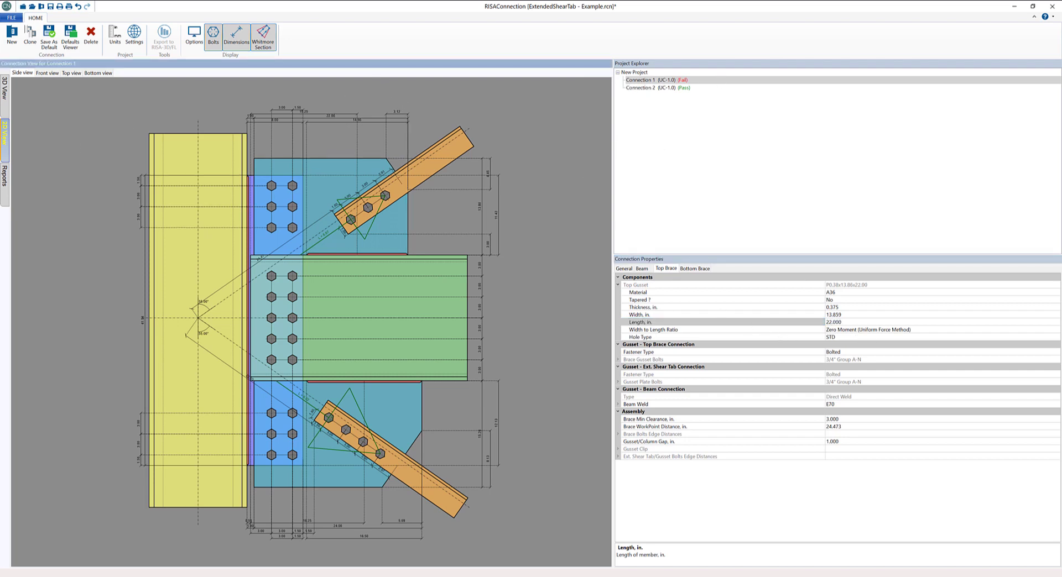
left_click(5, 178)
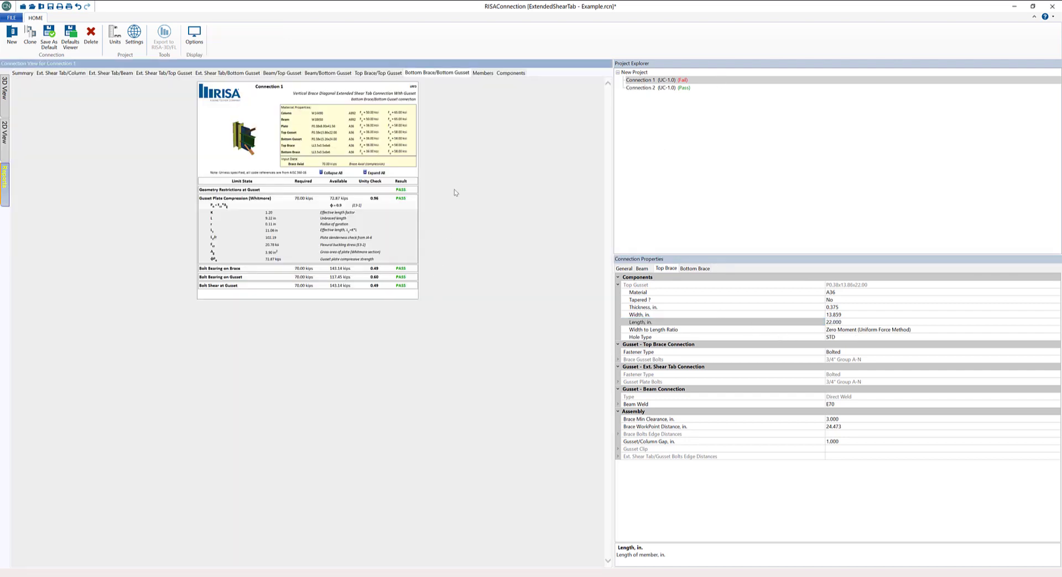
Review the Summary and the failing Geometry Restrictions at Gusset Plate check under Ext. Shear Tab/Bottom Gusset.
left_click(23, 73)
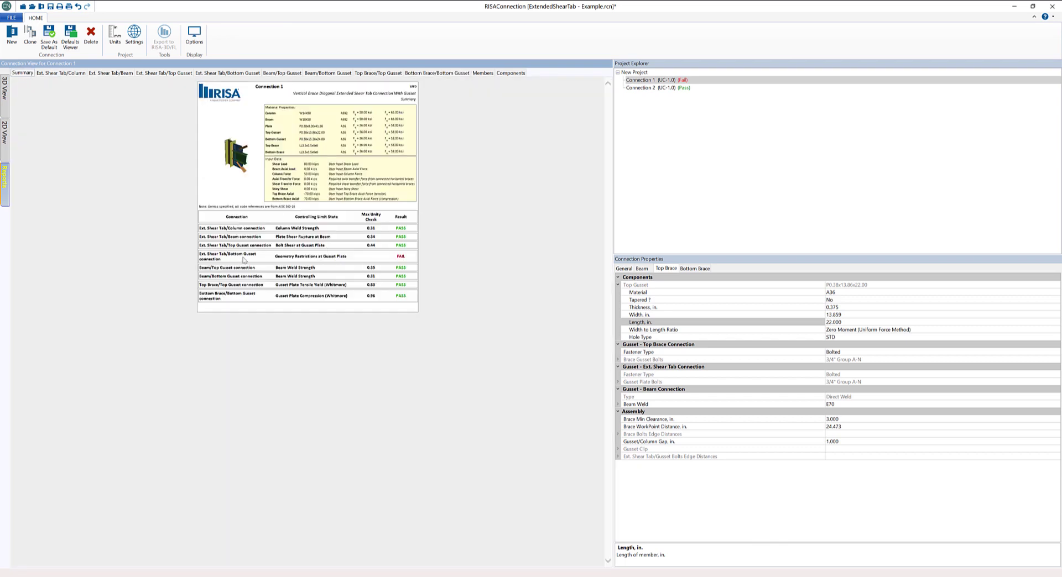
left_click(237, 74)
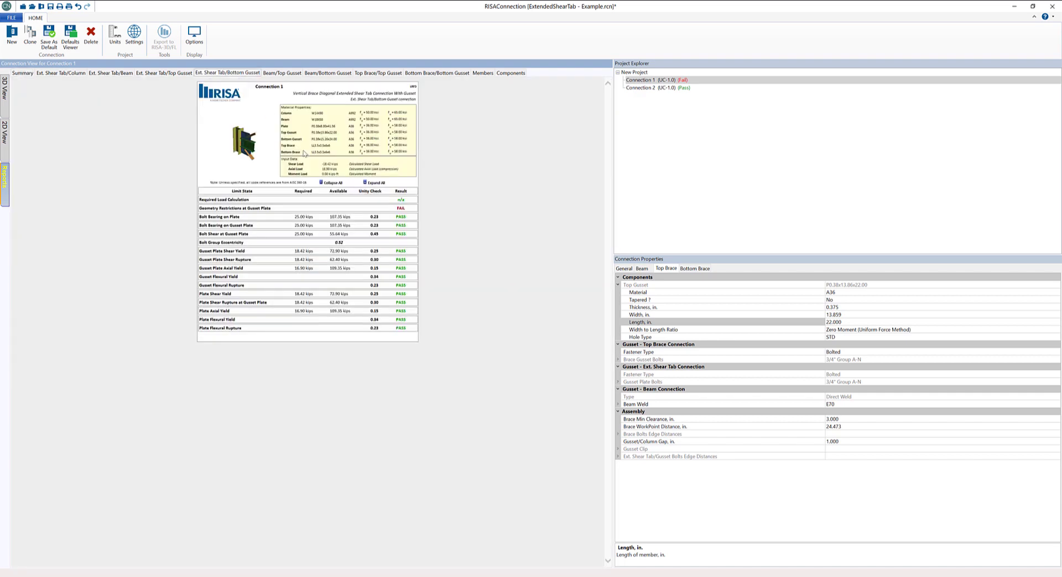
left_click(329, 209)
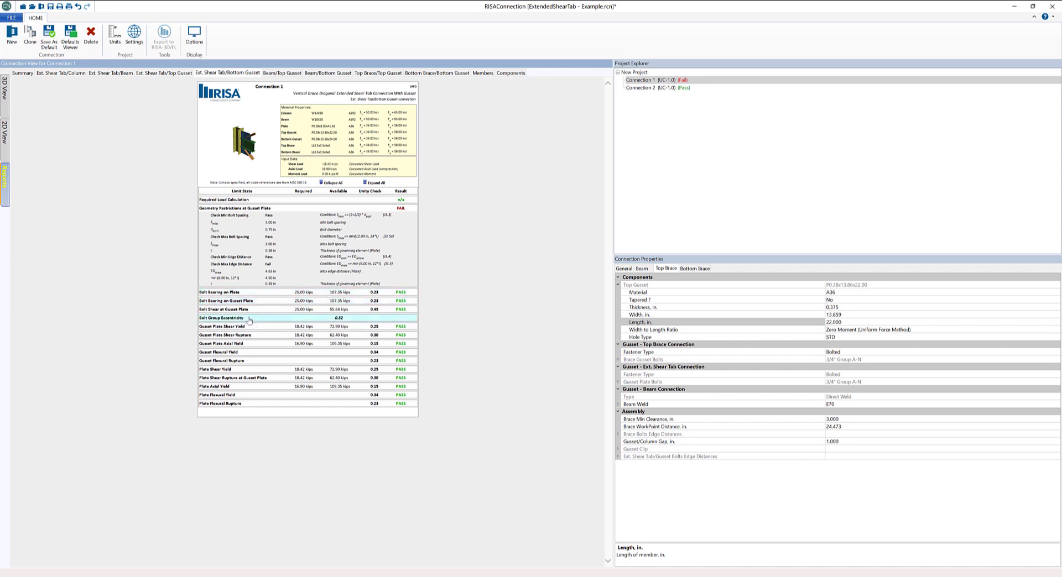
left_click(4, 133)
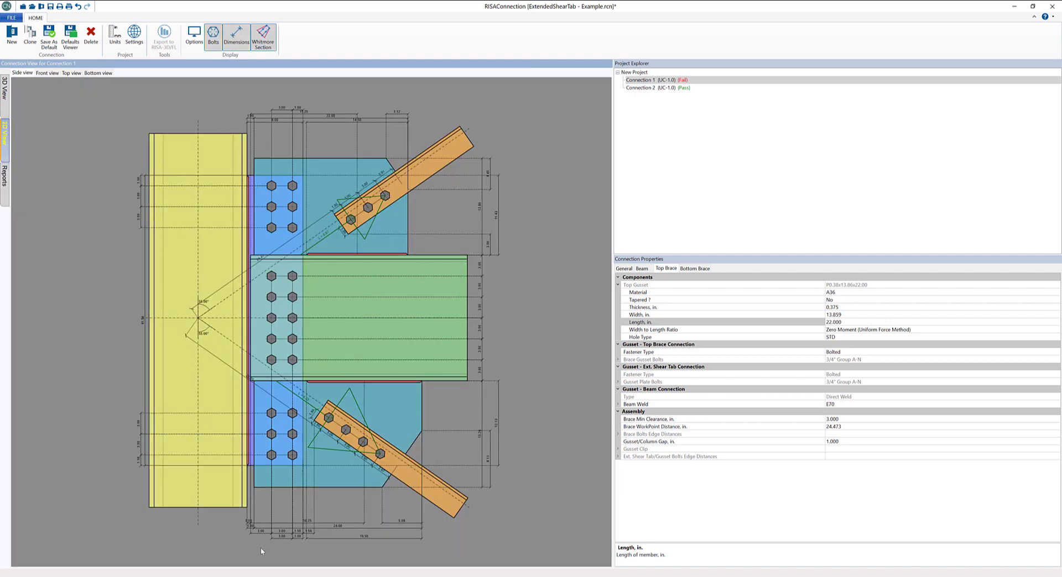
Bring up the File backstage showing the Recent Projects list.
scroll(260, 548, "up", 3)
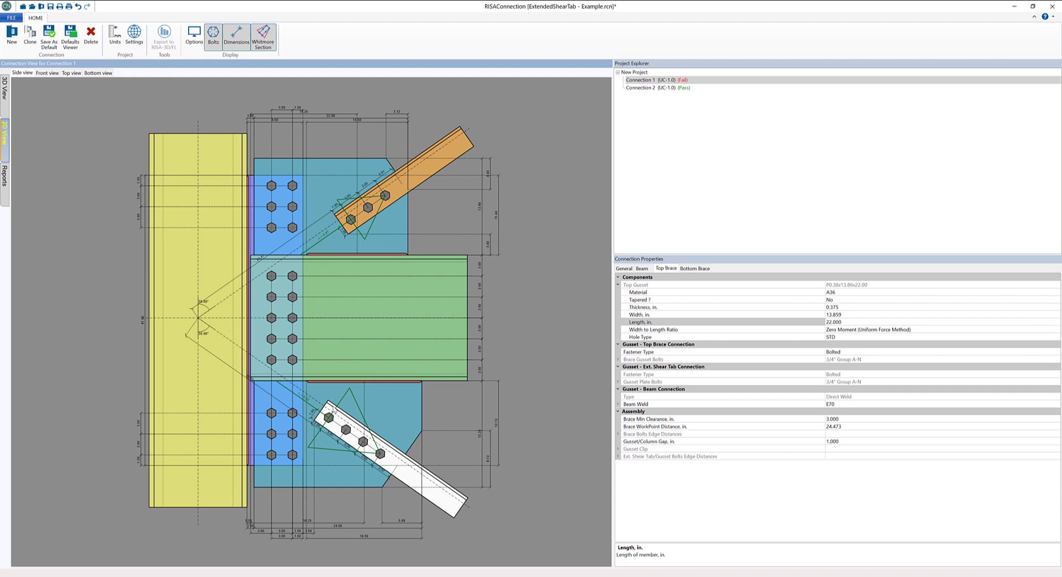
left_click(11, 18)
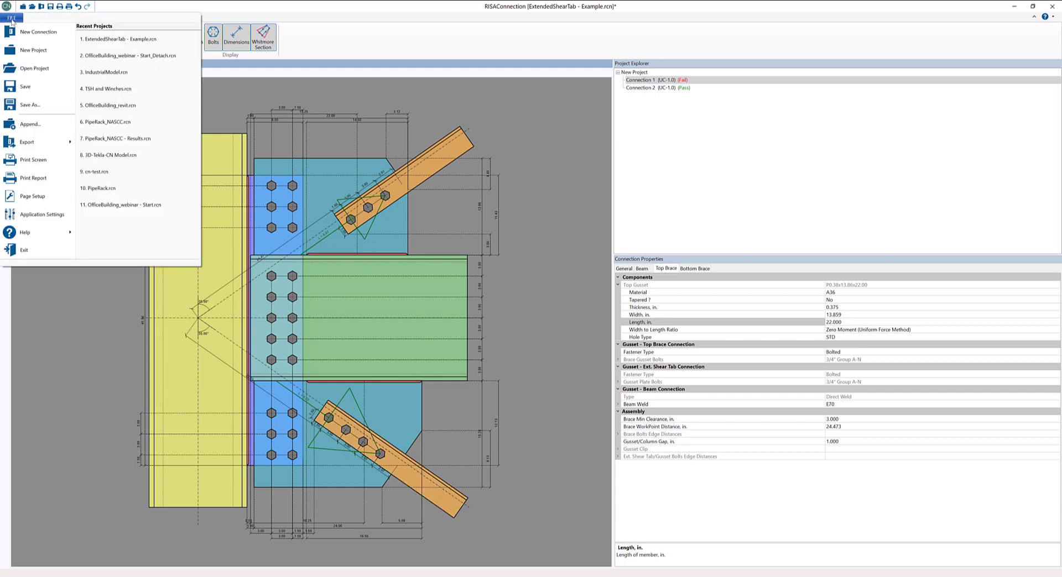
Reveal the Export options, including Export to DXF - Single Connection.
left_click(557, 217)
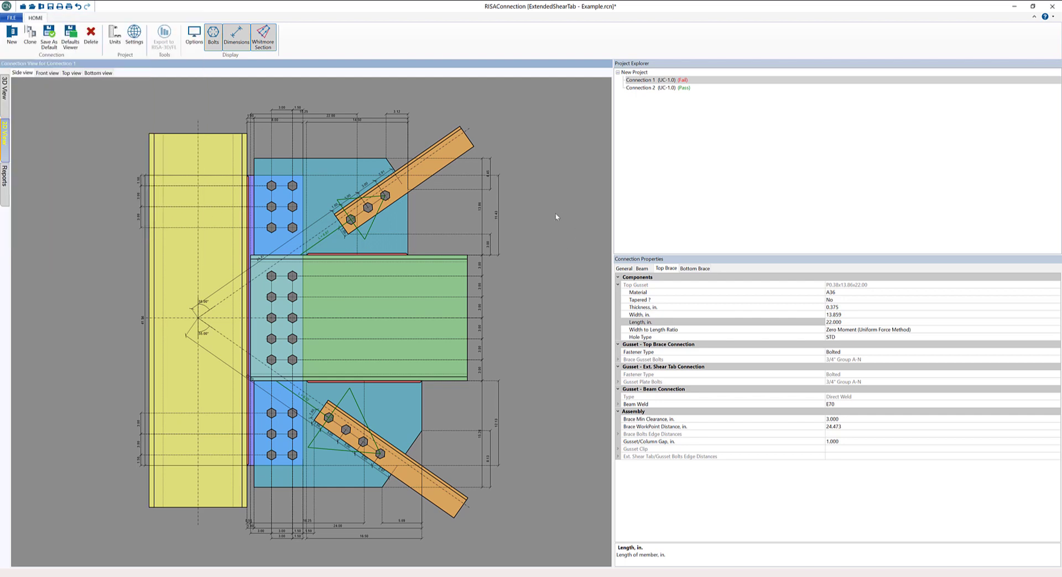
left_click(11, 18)
mouse_move(56, 143)
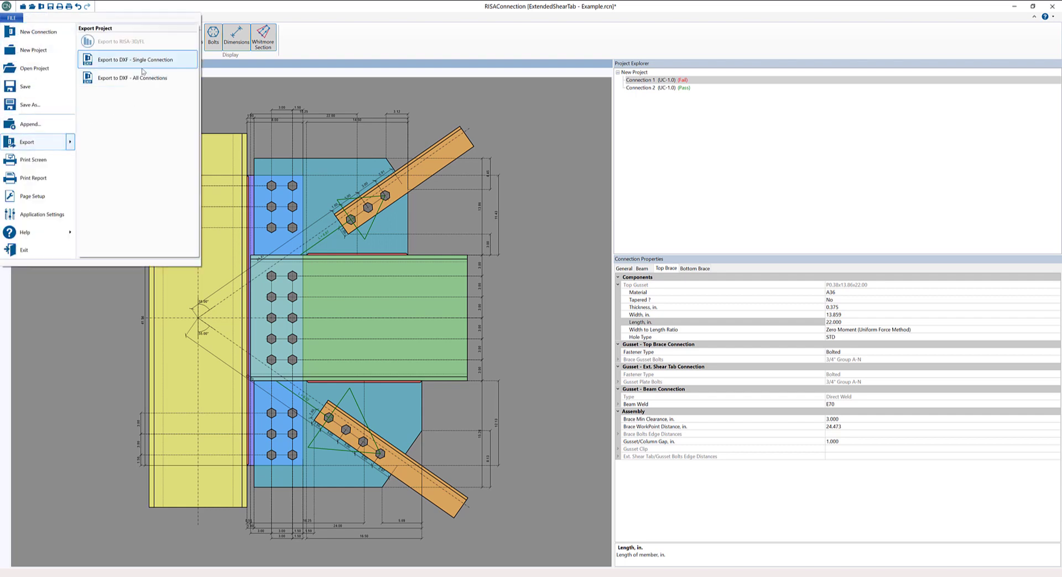